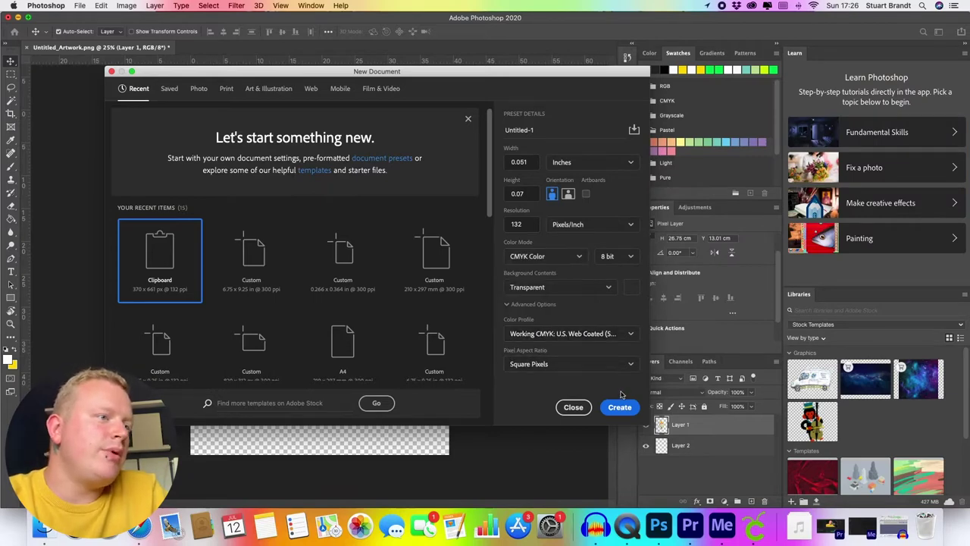
# Create a new 0.051 by 0.07 inch CMYK document at 132 pixels/inch with transparent background contents.
pyautogui.click(620, 406)
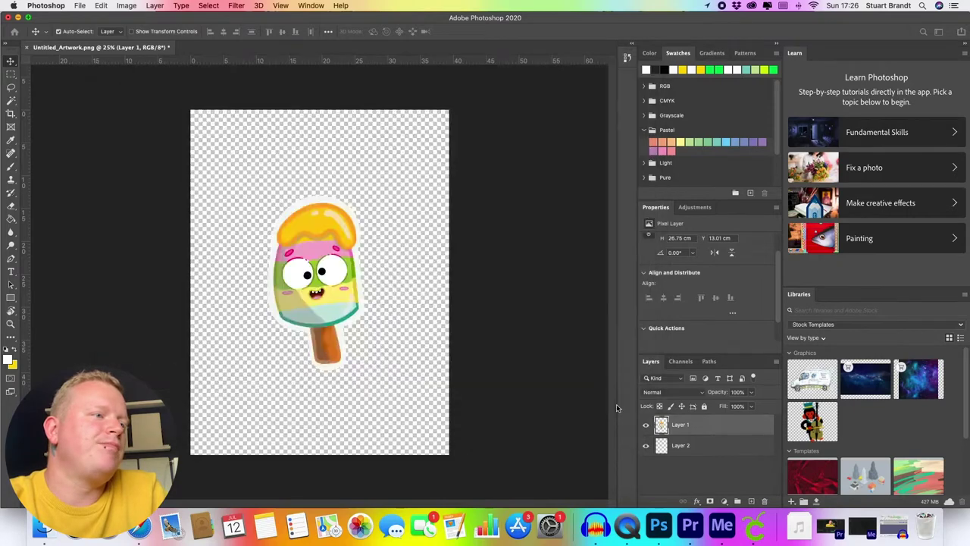
pyautogui.click(81, 5)
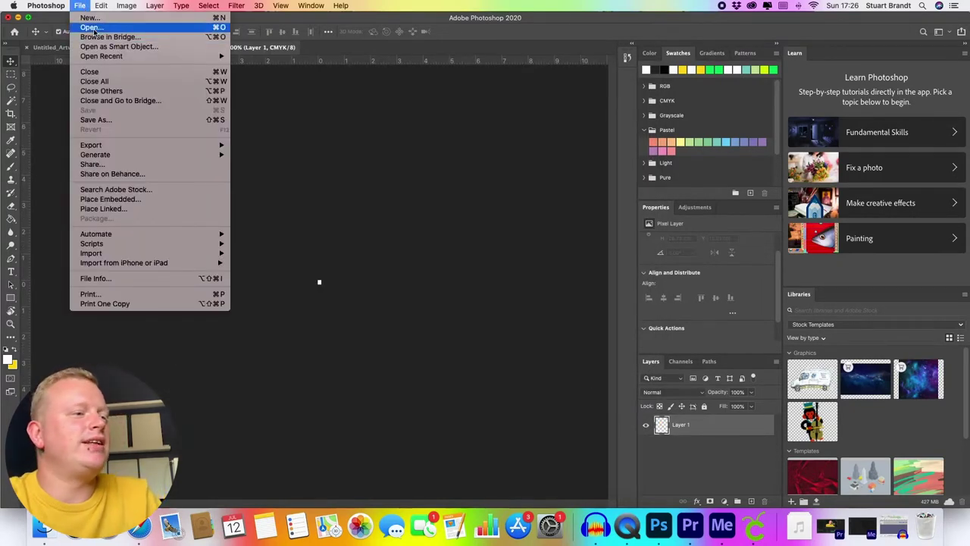
pyautogui.click(95, 32)
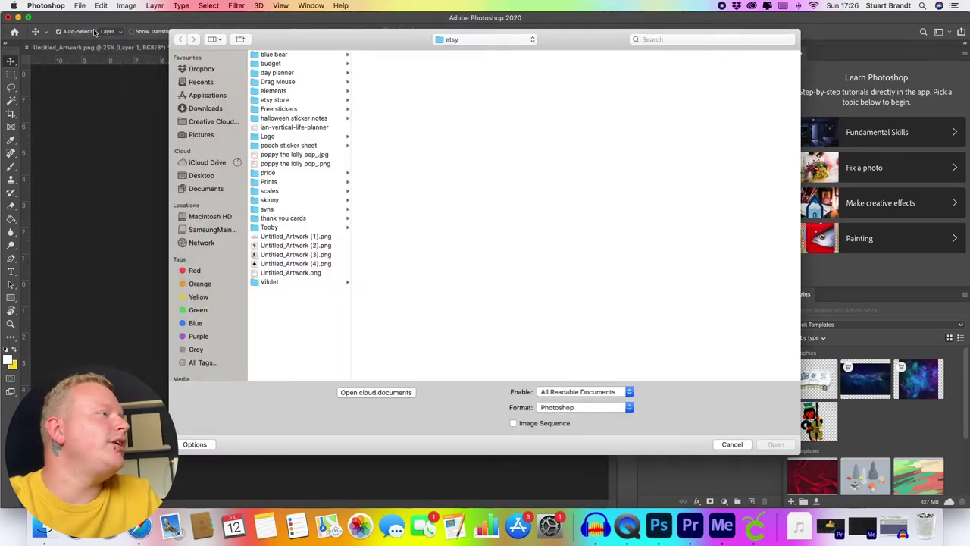
pyautogui.click(308, 254)
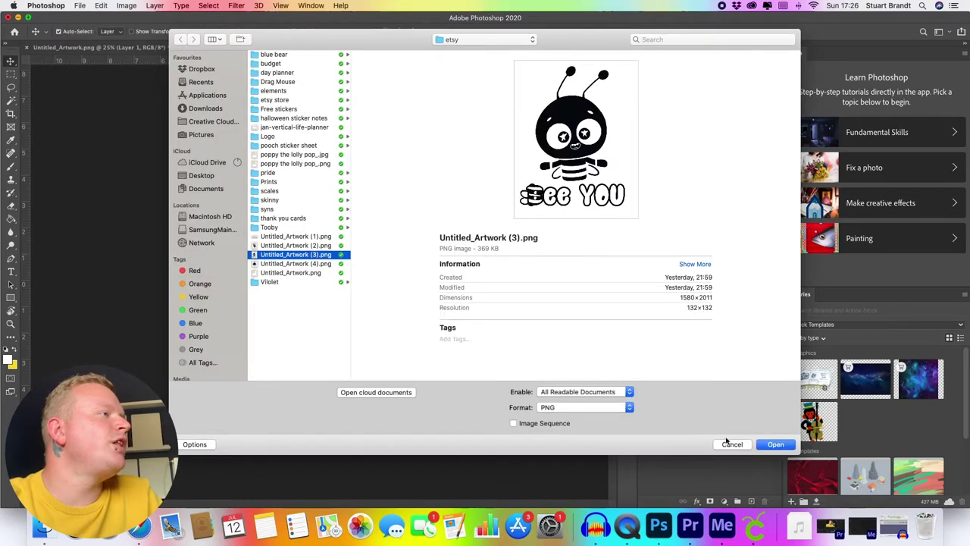
pyautogui.click(732, 444)
# Return to the Untitled_Artwork.png document and move the ice lolly to the upper-left part of the canvas.
pyautogui.click(94, 47)
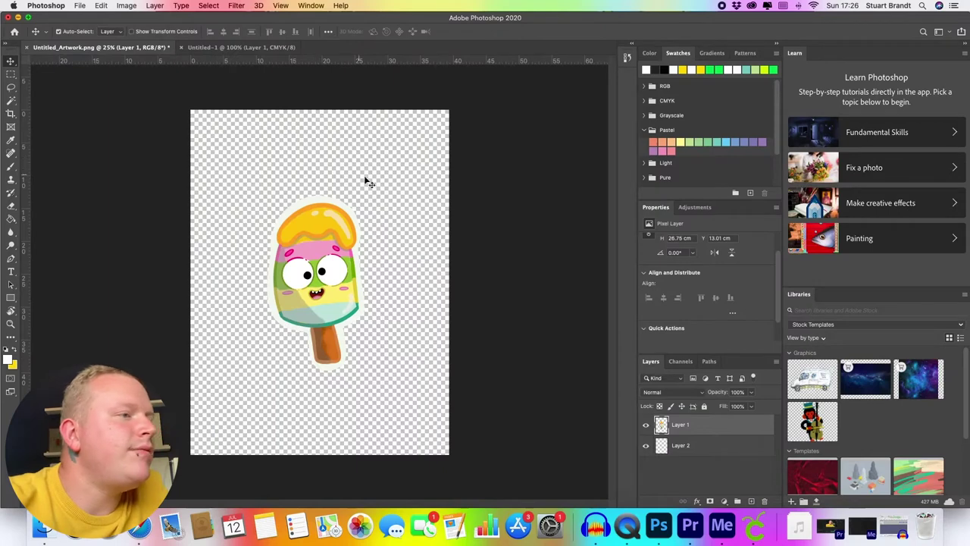
pyautogui.click(702, 450)
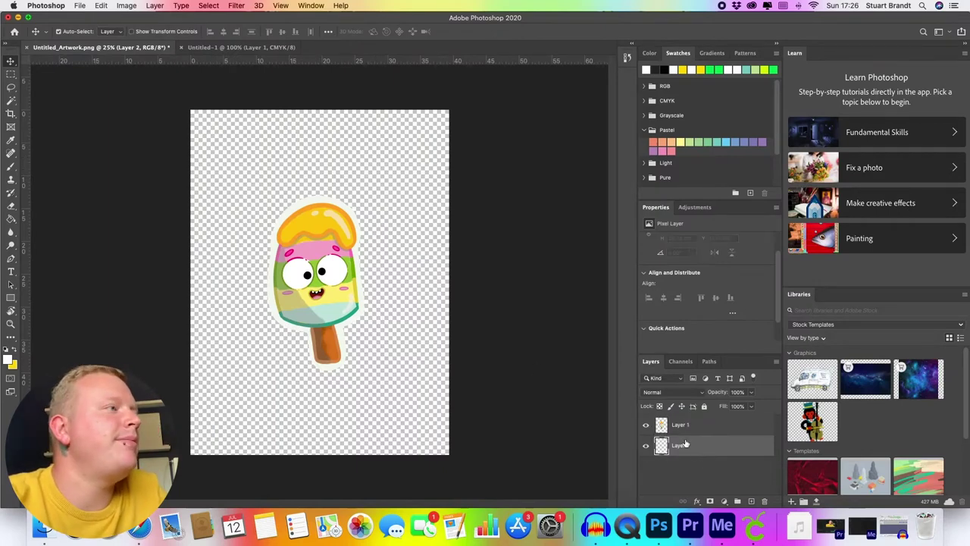
pyautogui.moveTo(350, 317); pyautogui.dragTo(274, 216)
# Scale the ice lolly down to about 51% and place it near the canvas's upper-left corner.
pyautogui.press('super+t')
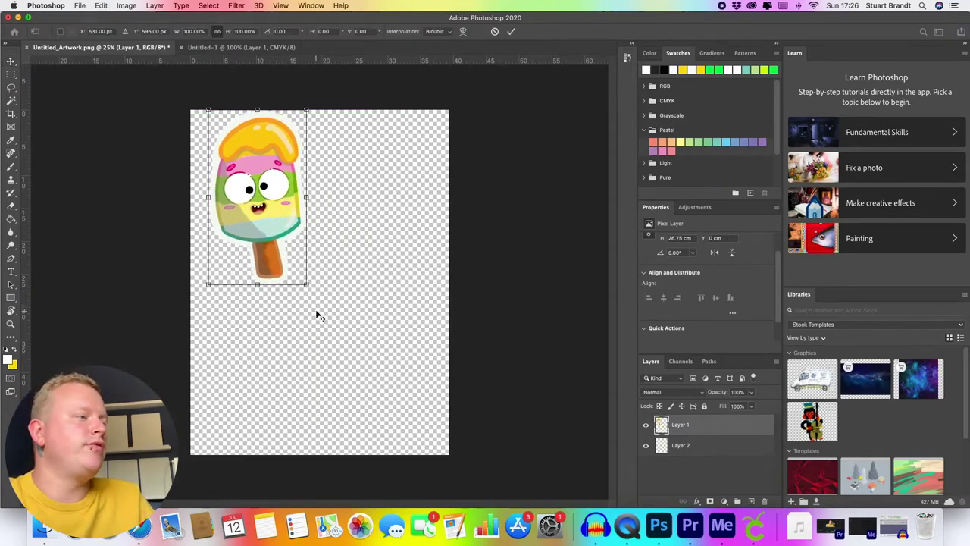
pyautogui.rightClick(308, 286)
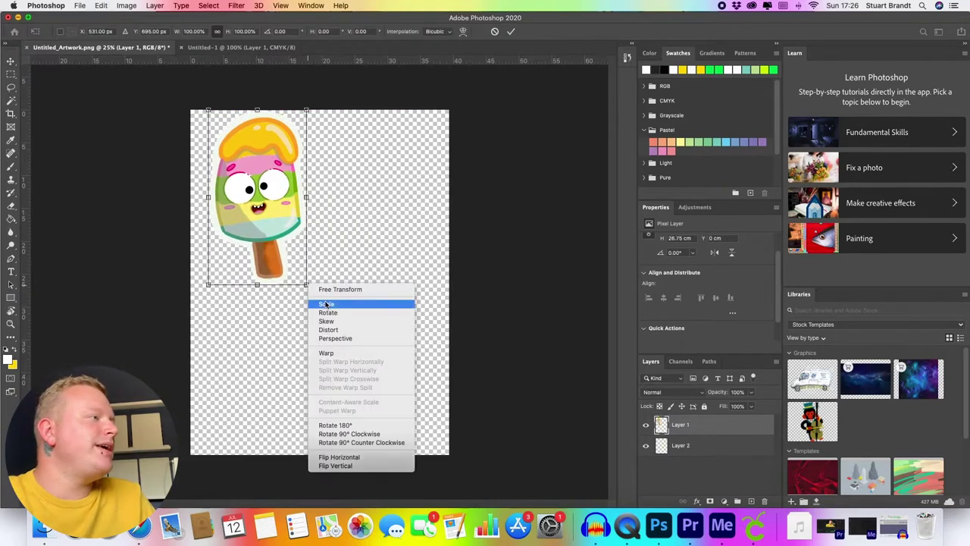
pyautogui.click(315, 301)
pyautogui.moveTo(308, 287); pyautogui.dragTo(248, 219)
pyautogui.moveTo(237, 152); pyautogui.dragTo(235, 170)
pyautogui.moveTo(265, 234)
pyautogui.mouseDown()
pyautogui.moveTo(256, 213)
pyautogui.moveTo(259, 220)
pyautogui.mouseUp()
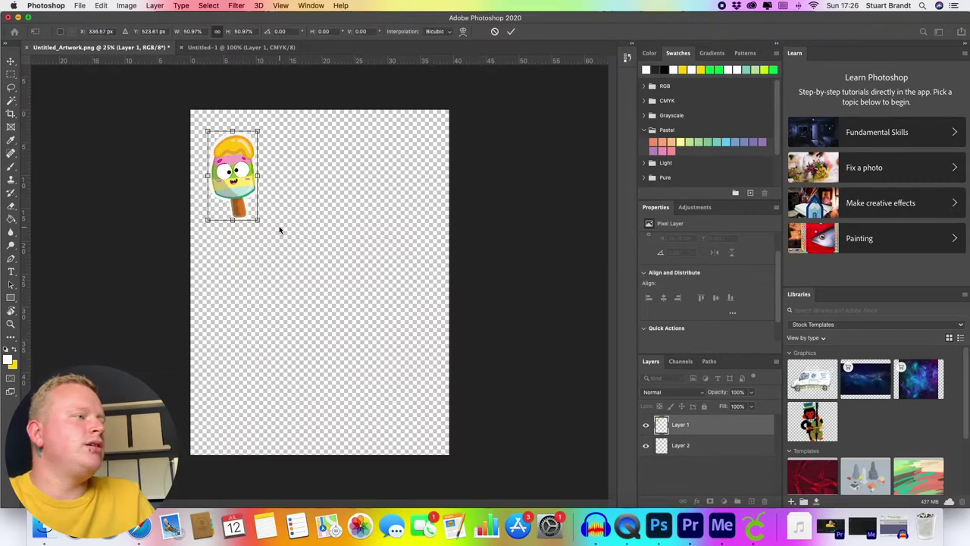
pyautogui.moveTo(246, 184); pyautogui.dragTo(244, 183)
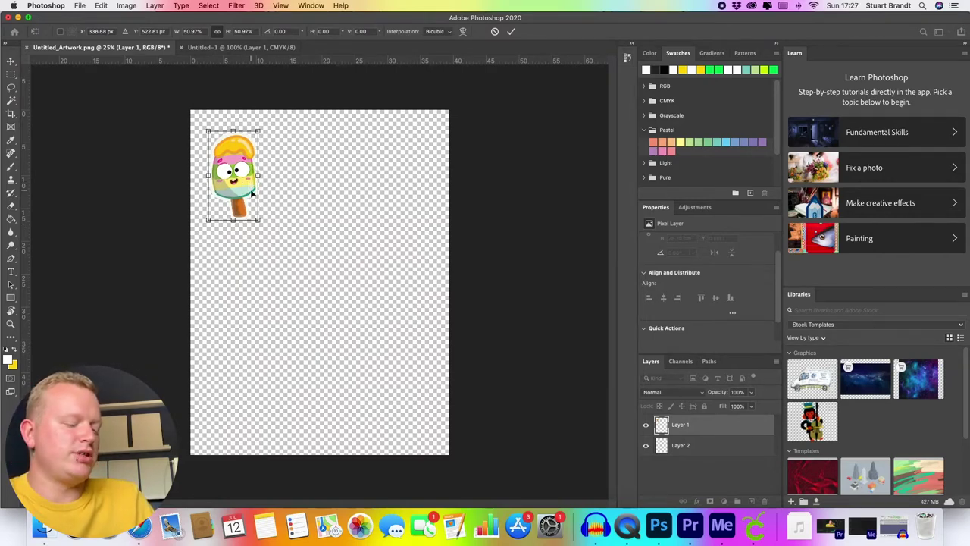
pyautogui.moveTo(231, 178); pyautogui.dragTo(248, 204)
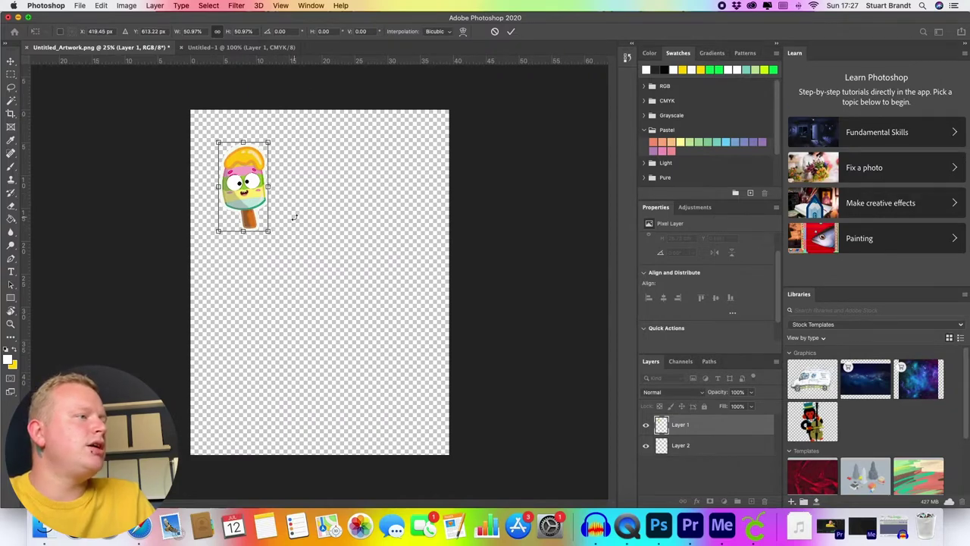
pyautogui.press('Return')
# Duplicate the ice lolly five times to form two rows of three across the canvas.
pyautogui.click(76, 147)
pyautogui.click(257, 195)
pyautogui.moveTo(258, 194); pyautogui.dragTo(314, 195)
pyautogui.moveTo(318, 264); pyautogui.dragTo(345, 177)
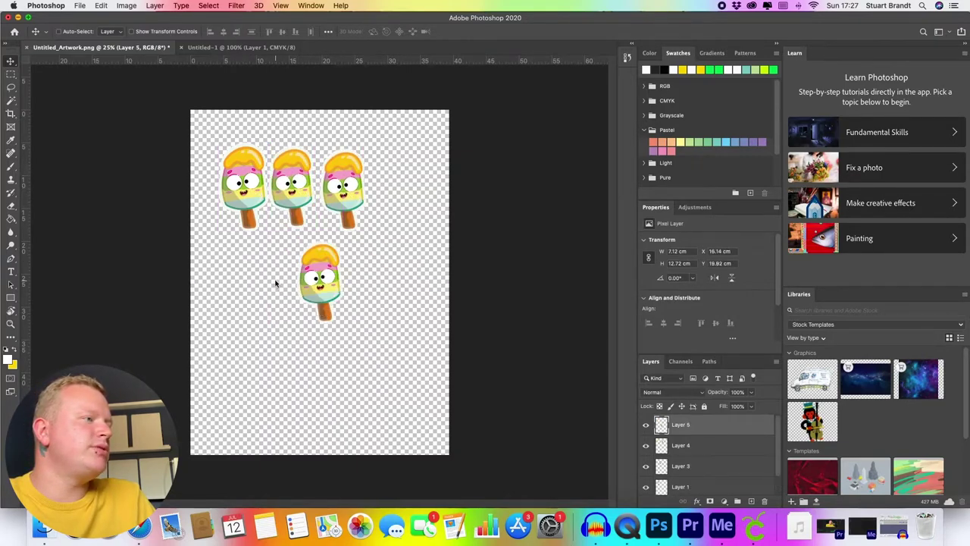
pyautogui.moveTo(315, 280); pyautogui.dragTo(250, 279)
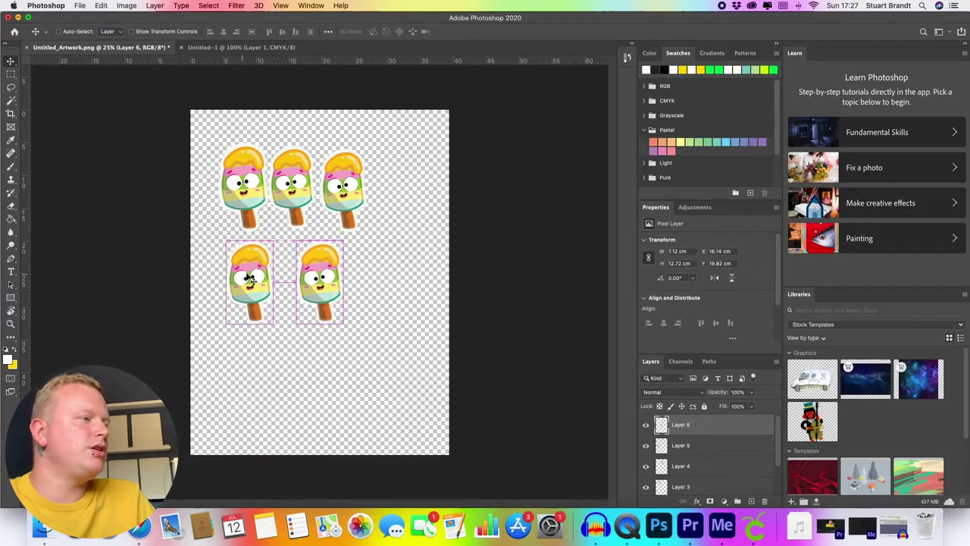
pyautogui.moveTo(323, 278); pyautogui.dragTo(350, 278)
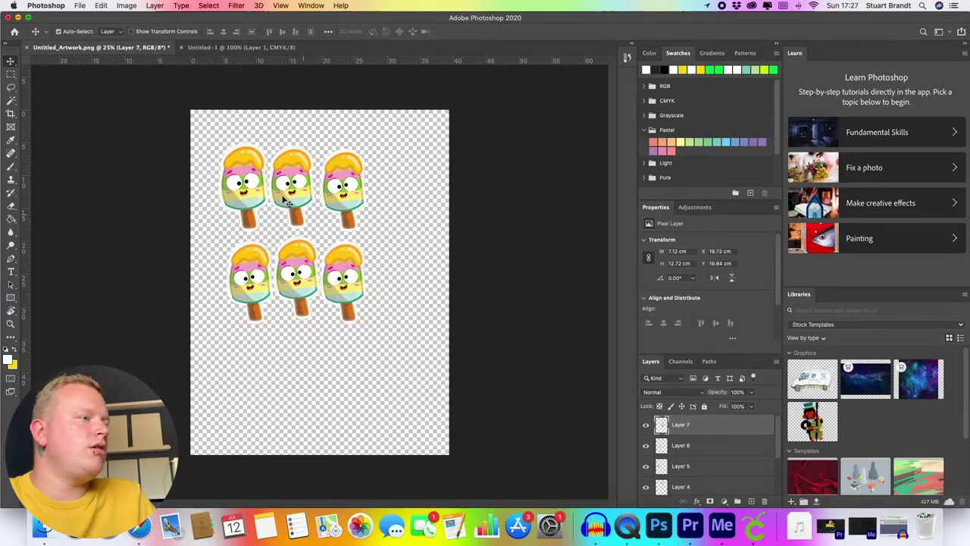
# Save the lolly sheet on the computer in the etsy folder as Untitled_Artwork.psd, with layers and maximized compatibility.
pyautogui.click(81, 6)
pyautogui.click(100, 112)
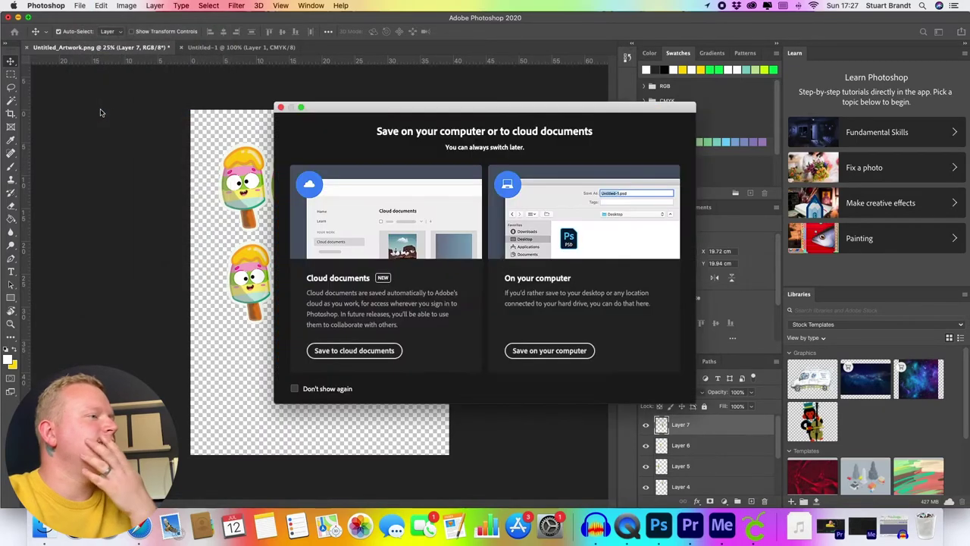
pyautogui.click(549, 350)
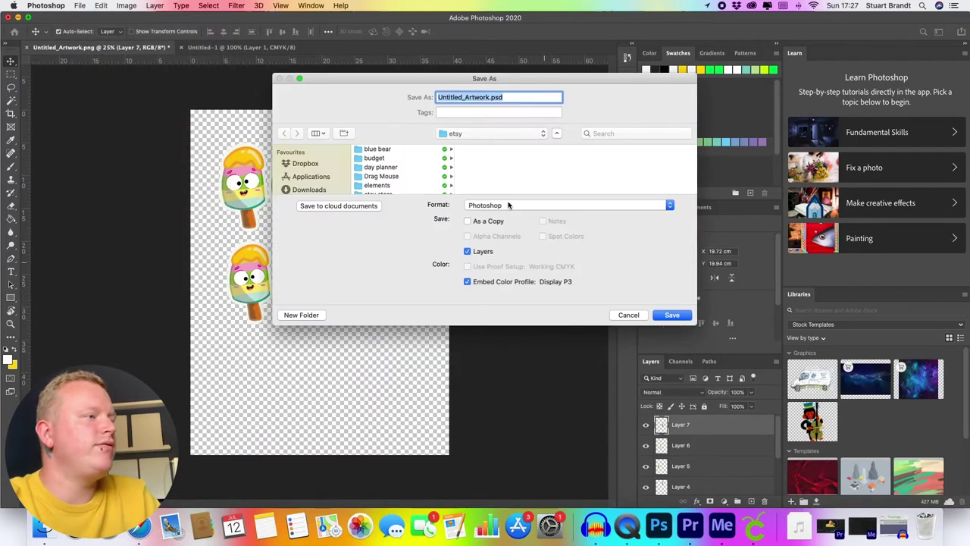
pyautogui.click(672, 315)
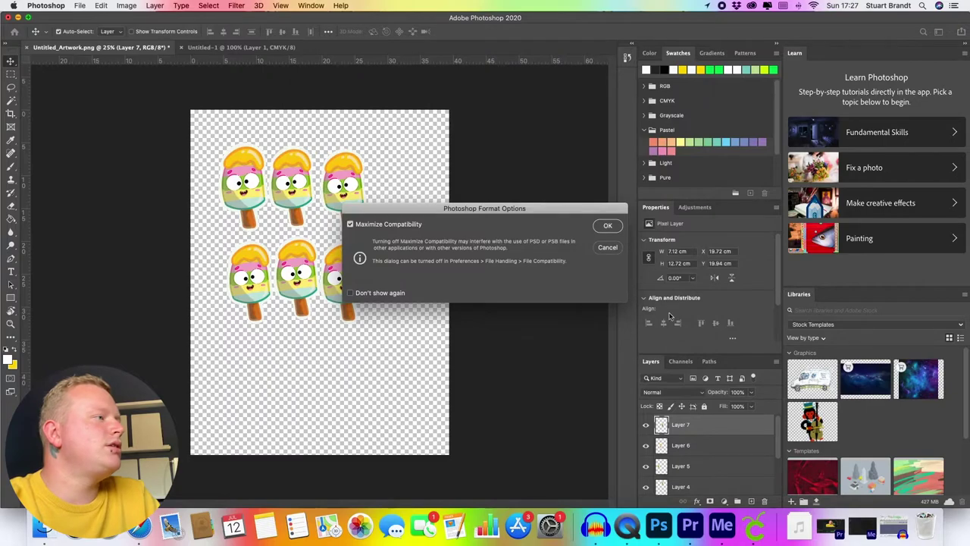
pyautogui.click(608, 226)
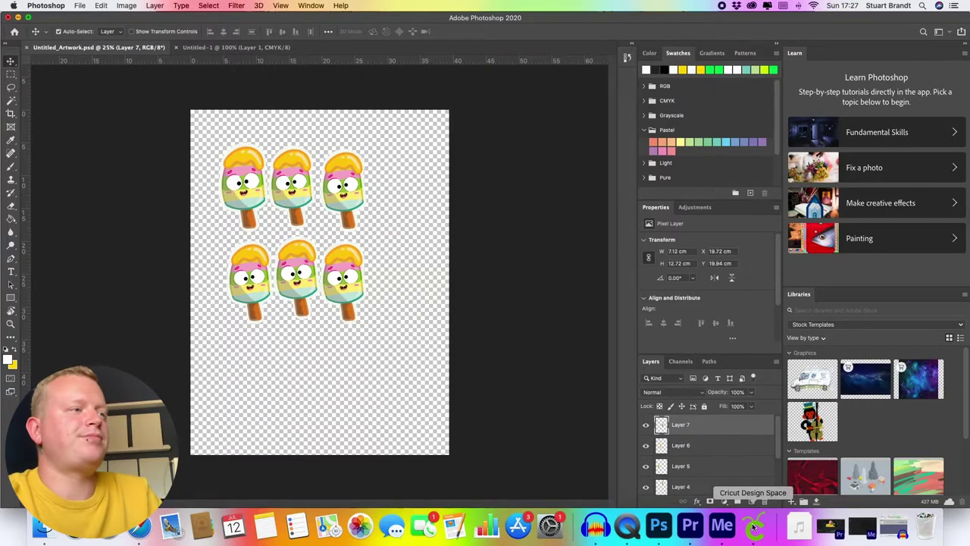
# Switch to Cricut Design Space, finish the open cut job, and replace its unsaved canvas with a new project.
pyautogui.click(754, 525)
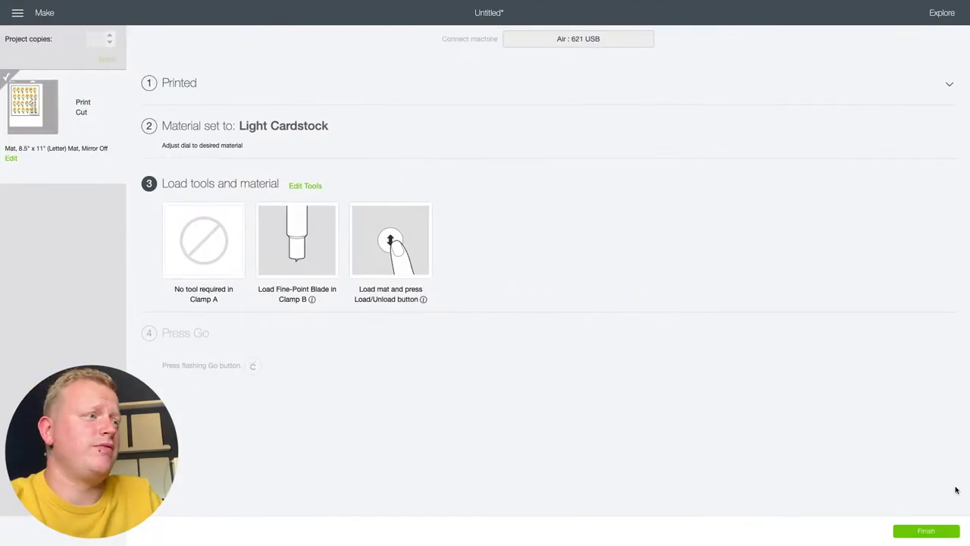
pyautogui.click(946, 535)
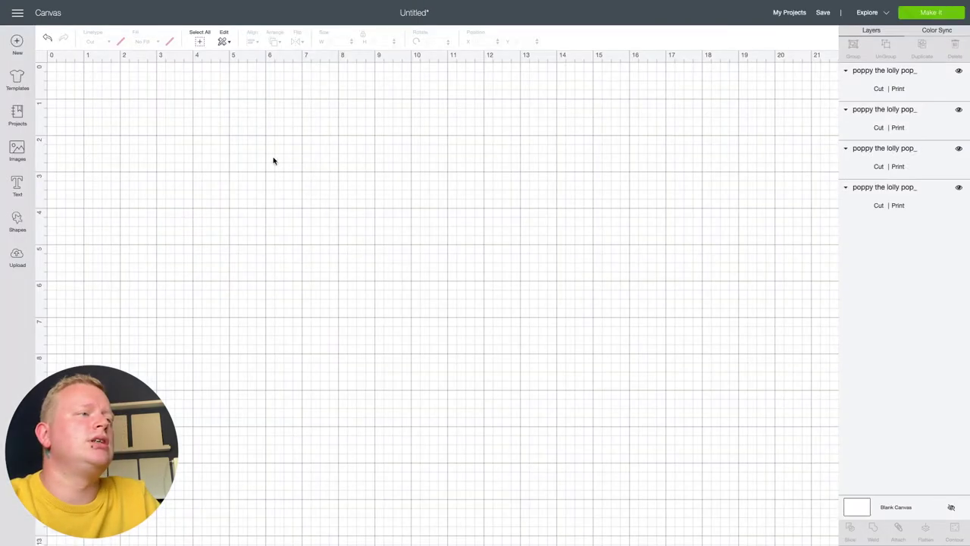
pyautogui.click(17, 14)
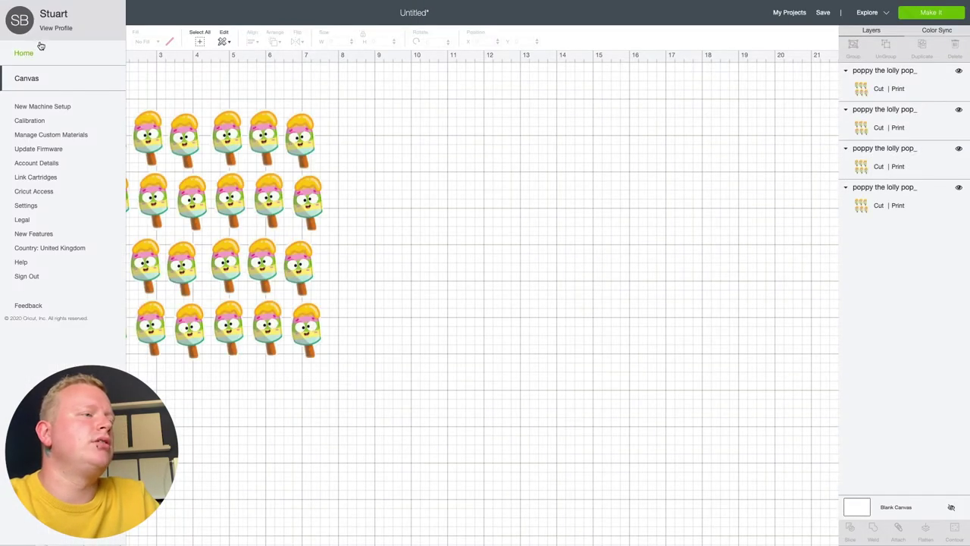
pyautogui.click(789, 13)
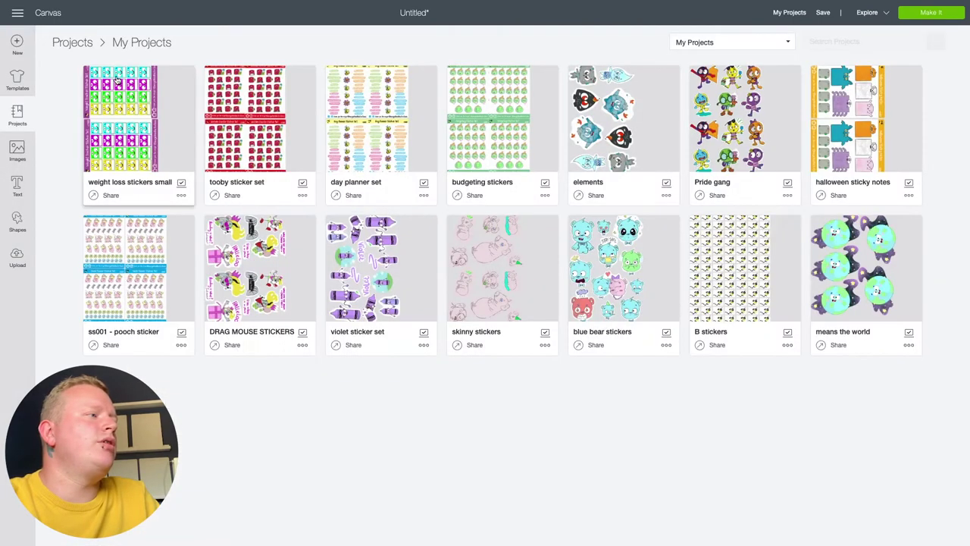
pyautogui.click(17, 44)
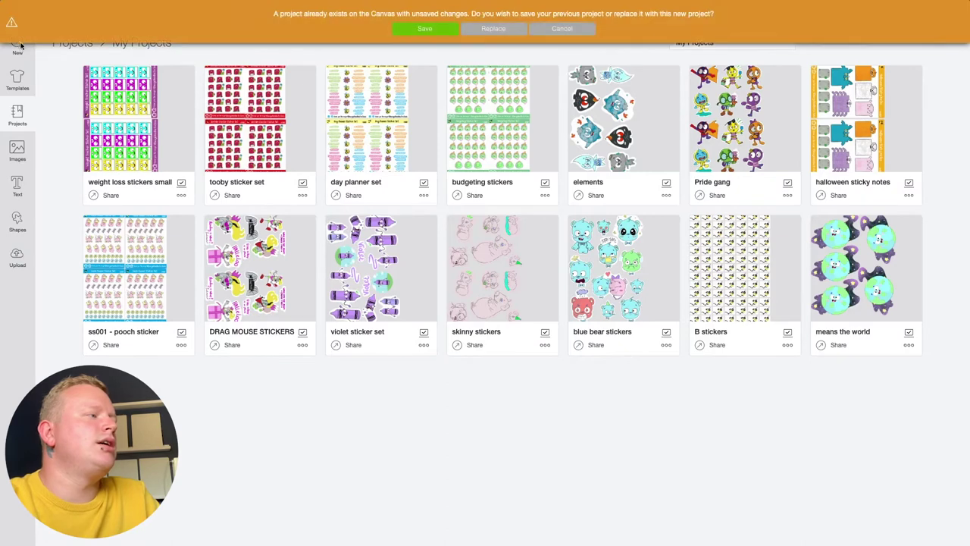
pyautogui.click(514, 31)
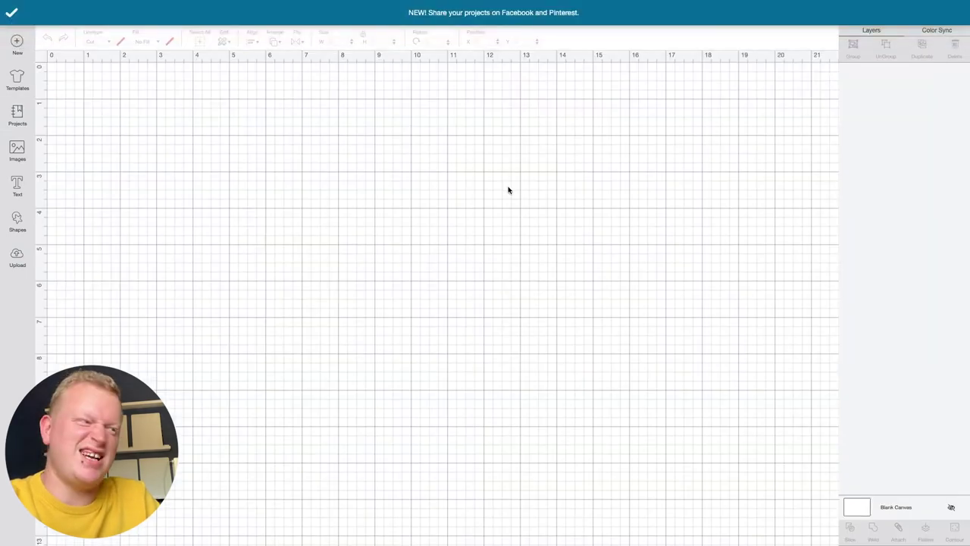
# Choose poppy the lolly pop_.png from the etsy folder as the image to upload.
pyautogui.click(18, 257)
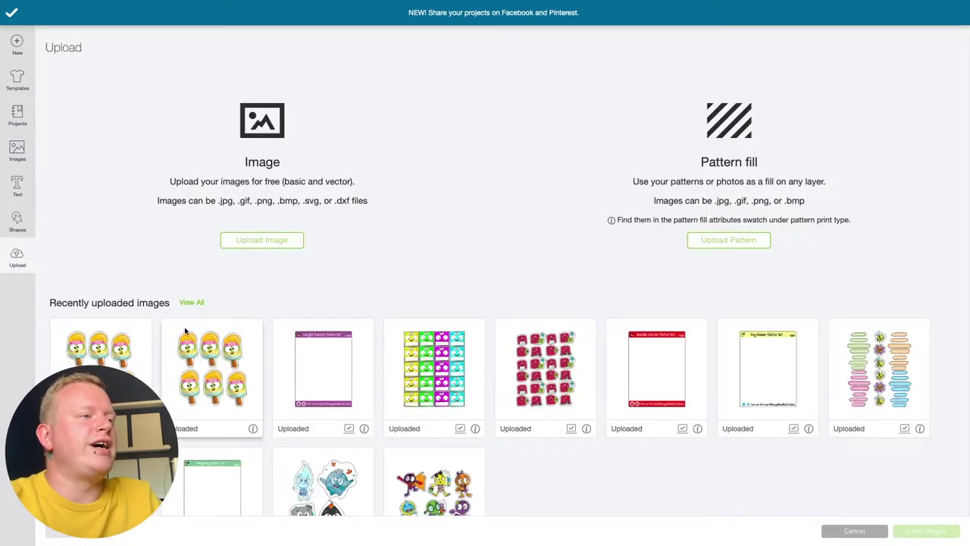
pyautogui.click(270, 244)
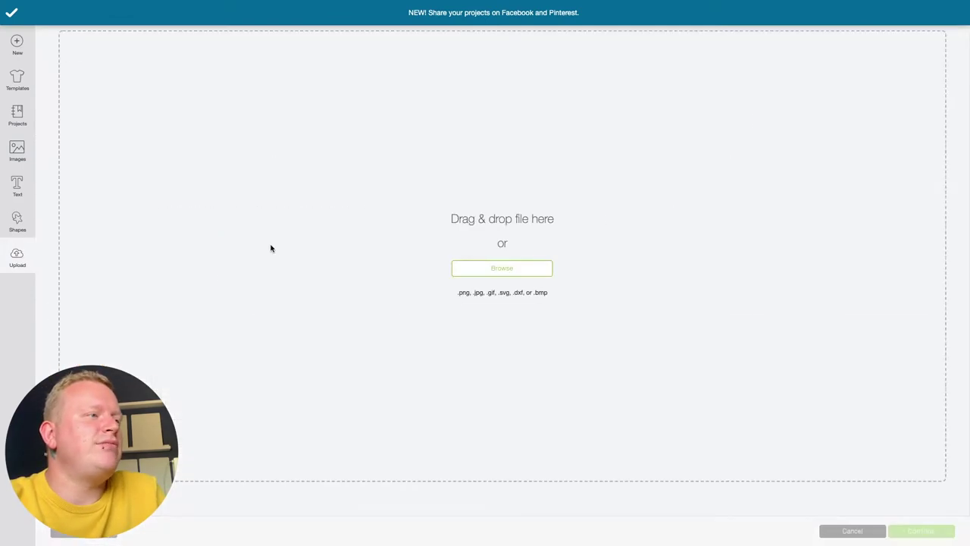
pyautogui.click(496, 270)
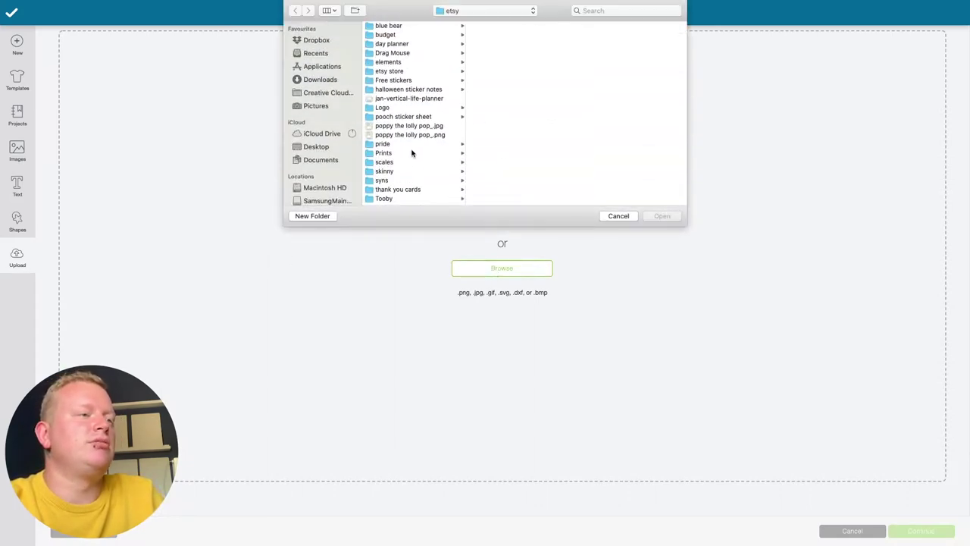
pyautogui.click(411, 136)
pyautogui.click(660, 215)
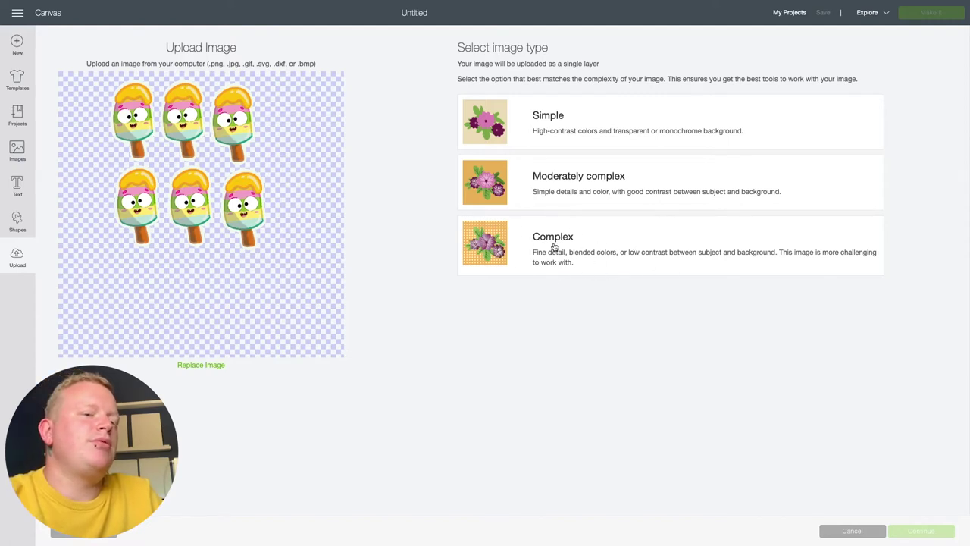
# Set the image type to Complex and save the upload as a Print Then Cut image without erasing anything.
pyautogui.click(587, 263)
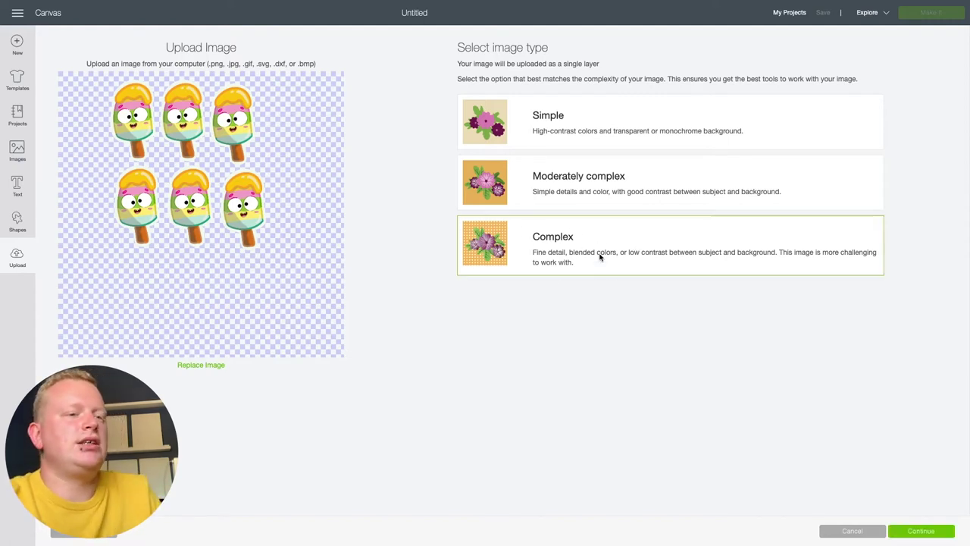
pyautogui.click(922, 531)
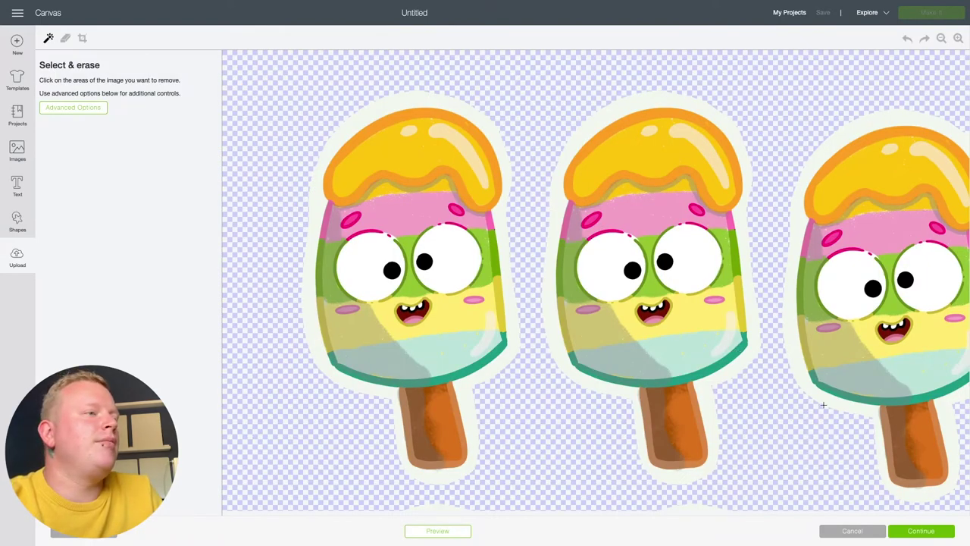
pyautogui.click(944, 538)
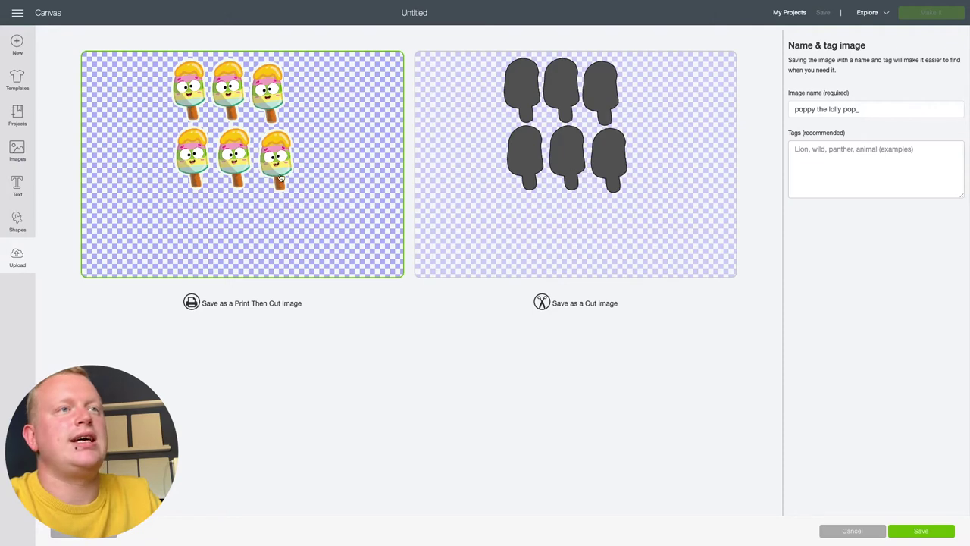
pyautogui.click(925, 530)
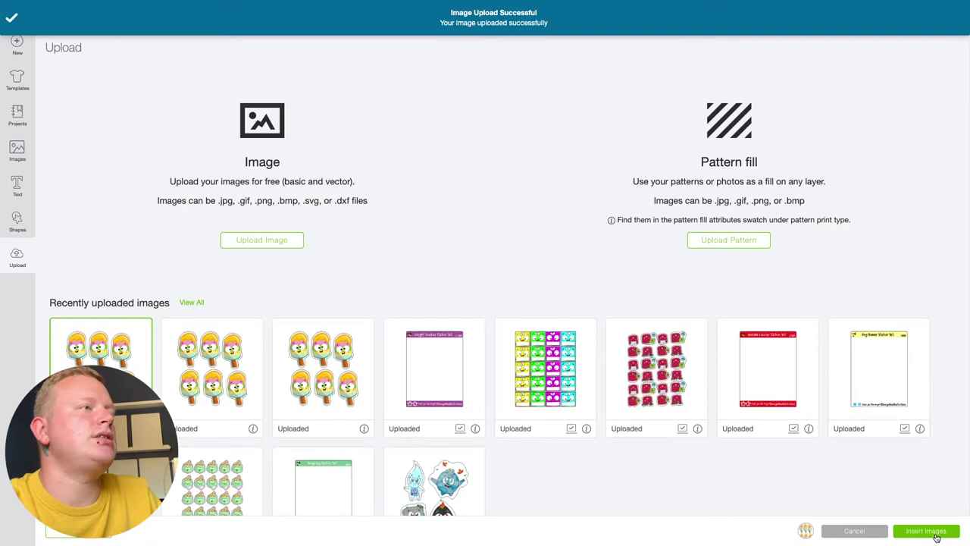
# Insert the uploaded lolly image on the canvas, shrink it to about 4.55 by 4.97 inches, and move it to about X 2.99, Y 2.03.
pyautogui.click(935, 534)
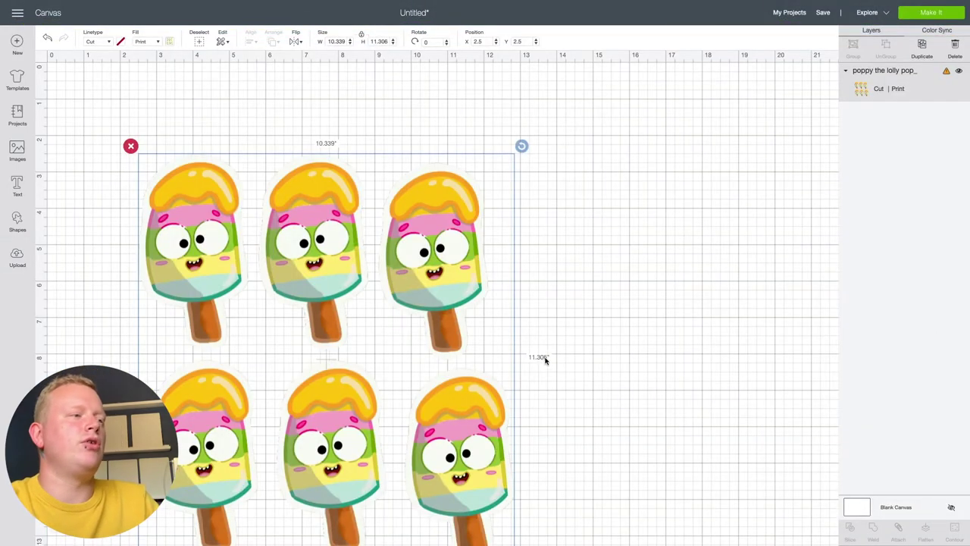
pyautogui.scroll(-2, 544, 360)
pyautogui.moveTo(523, 489); pyautogui.dragTo(284, 266)
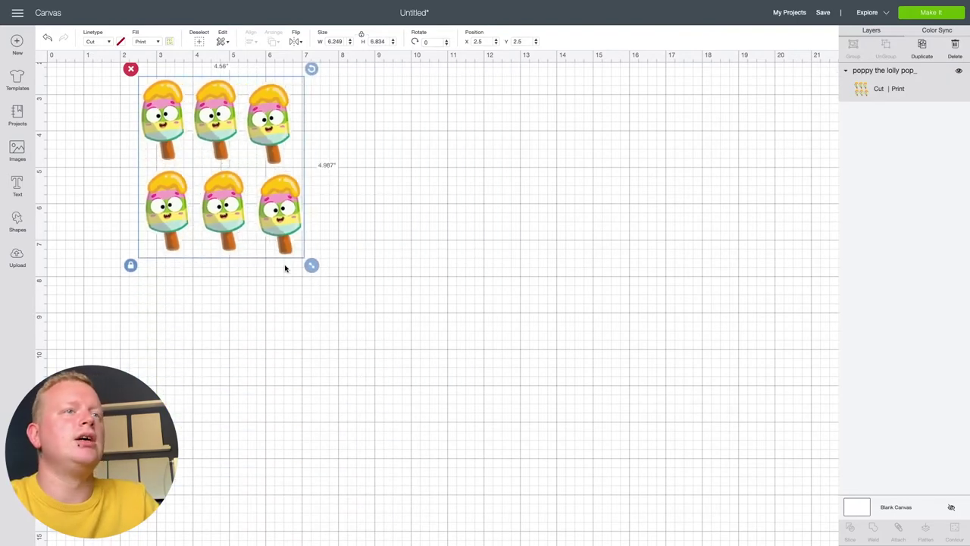
pyautogui.scroll(1, 295, 261)
pyautogui.moveTo(277, 183); pyautogui.dragTo(293, 162)
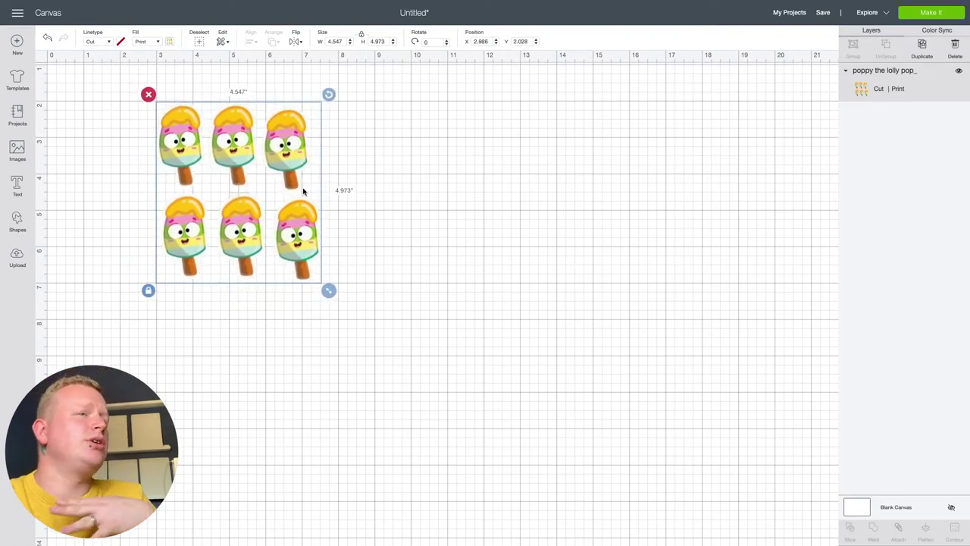
# Add a square shape to the canvas and move it clear of the lolly image to about X 12.79, Y 1.76.
pyautogui.scroll(1, 334, 288)
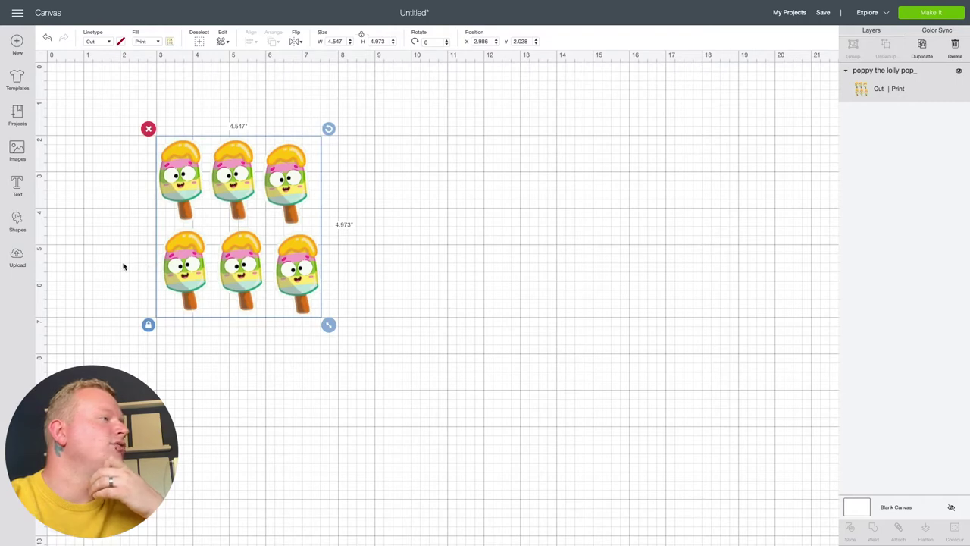
pyautogui.click(17, 221)
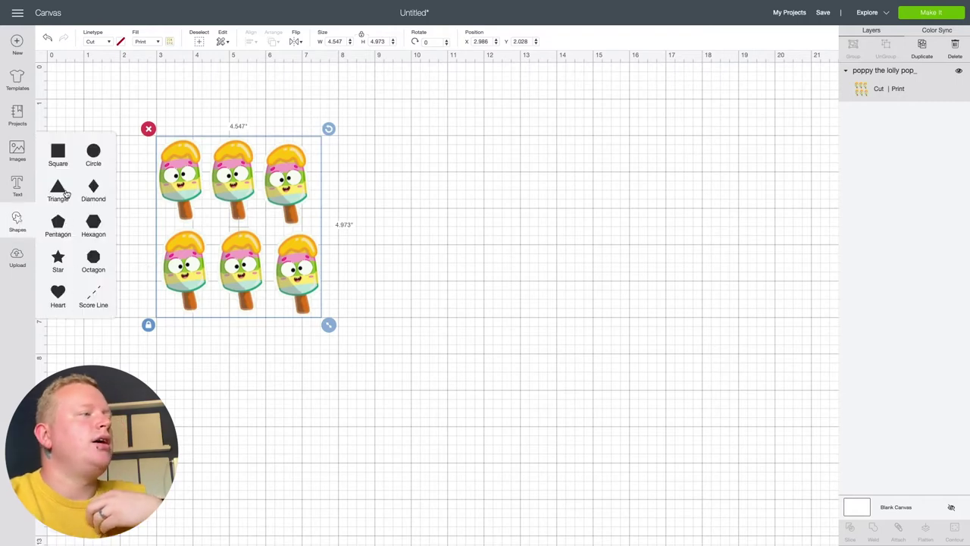
pyautogui.click(58, 154)
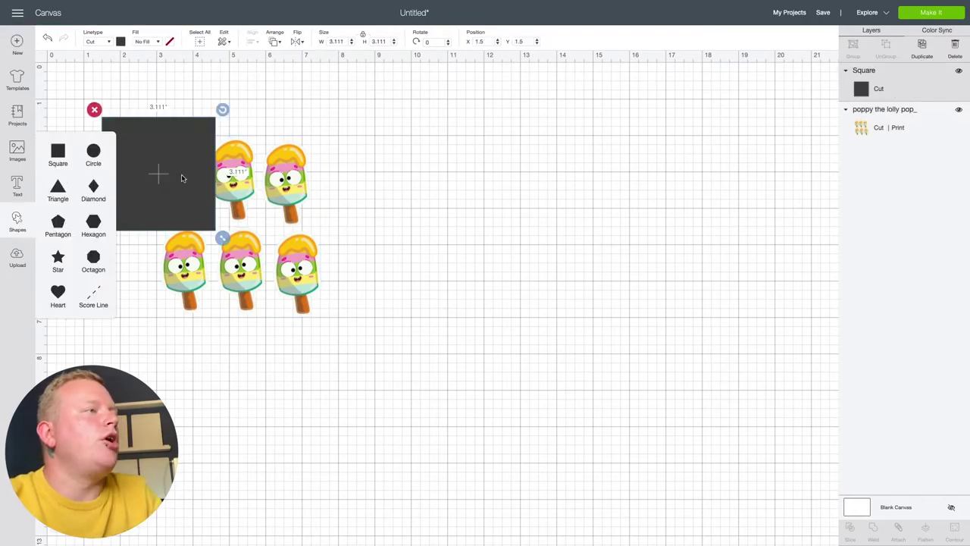
pyautogui.moveTo(183, 179); pyautogui.dragTo(591, 185)
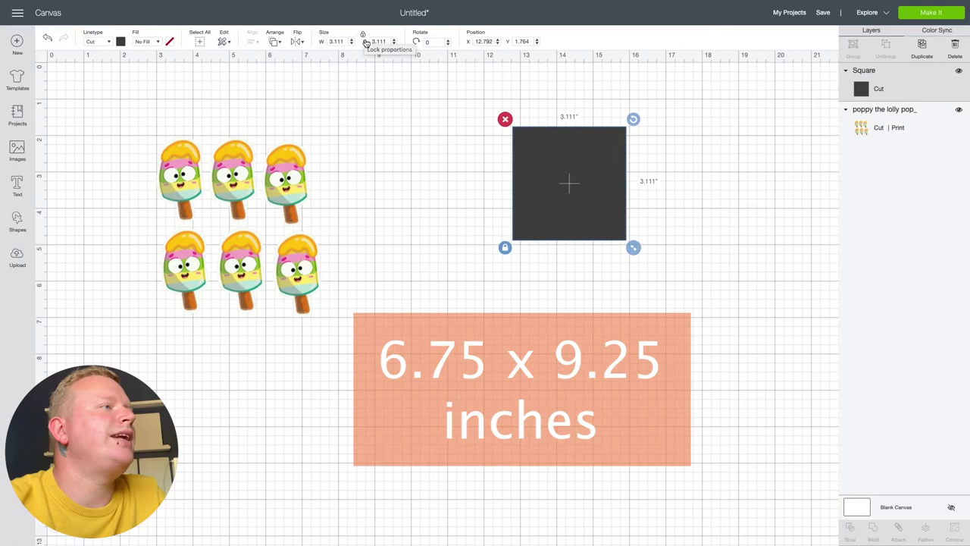
# Unlock the square's proportions and set it to 6.75 inches wide by 9.25 inches high as a print-area guide.
pyautogui.click(364, 38)
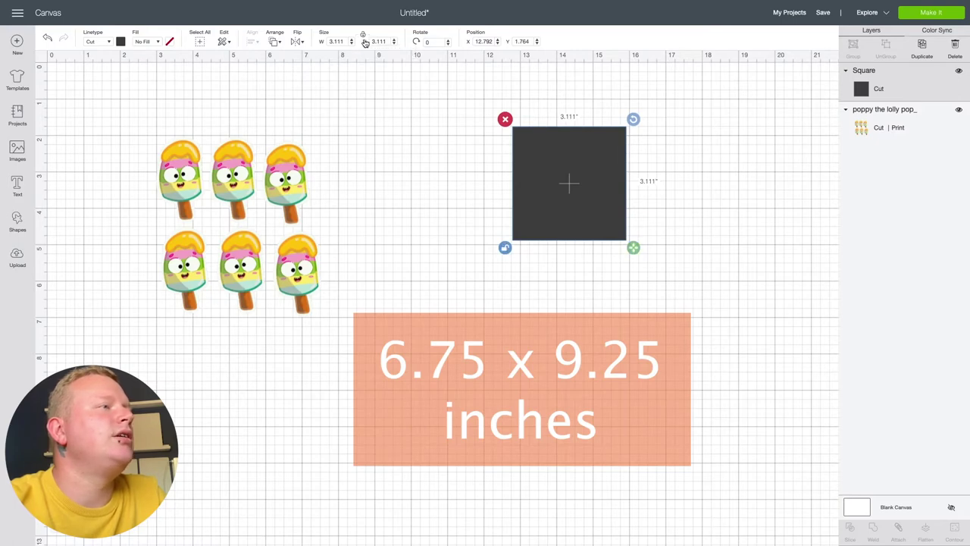
pyautogui.moveTo(345, 42); pyautogui.dragTo(323, 41)
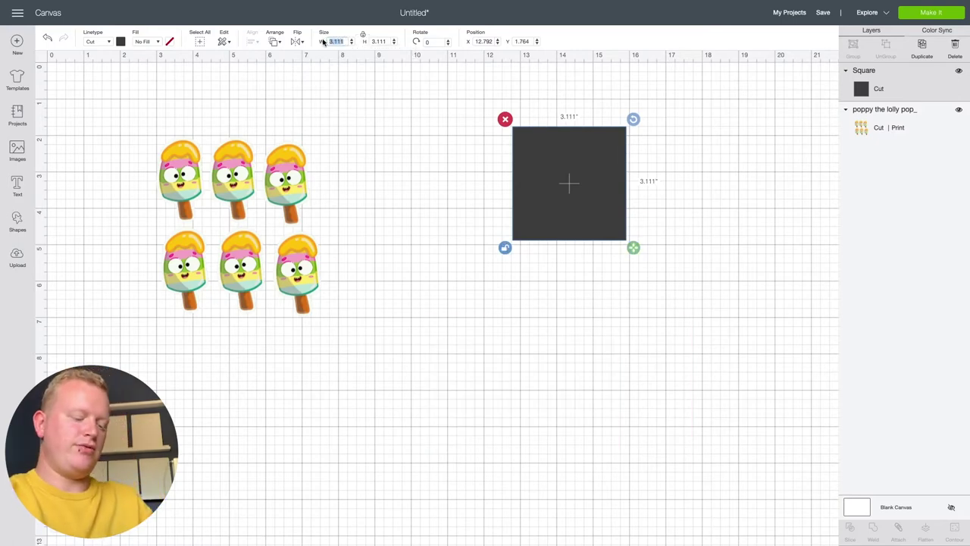
pyautogui.write('6.75')
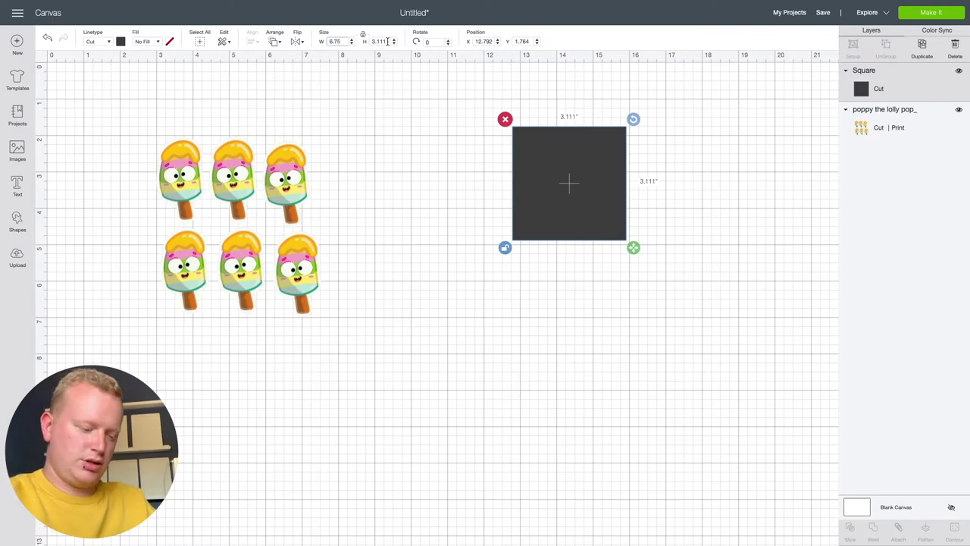
pyautogui.moveTo(388, 42); pyautogui.dragTo(364, 43)
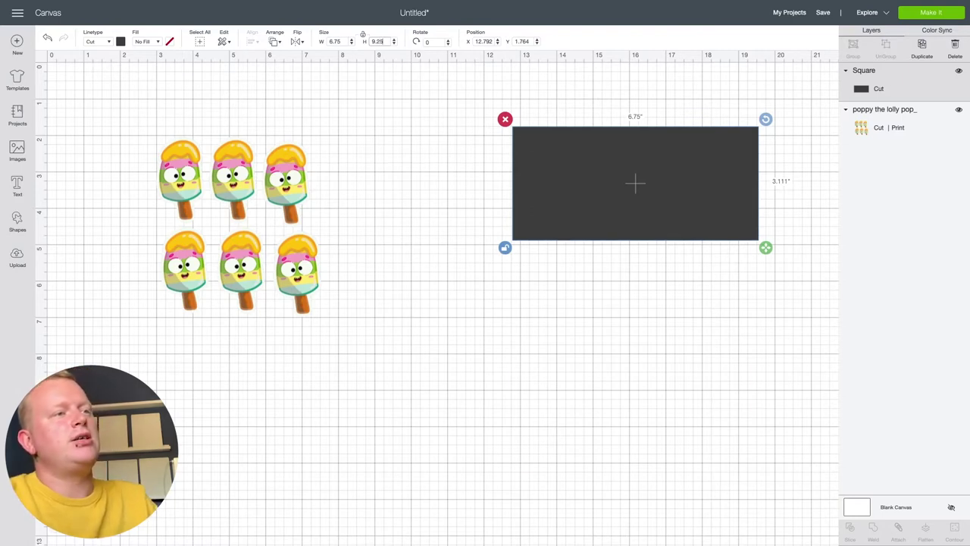
pyautogui.write('9.25')
pyautogui.press('Return')
# Move the guide rectangle to about X 2.96, Y 1.03, and bring the lolly image in front of it near its upper-left corner.
pyautogui.moveTo(623, 162); pyautogui.dragTo(264, 135)
pyautogui.moveTo(911, 112); pyautogui.dragTo(914, 72)
pyautogui.moveTo(294, 174); pyautogui.dragTo(300, 144)
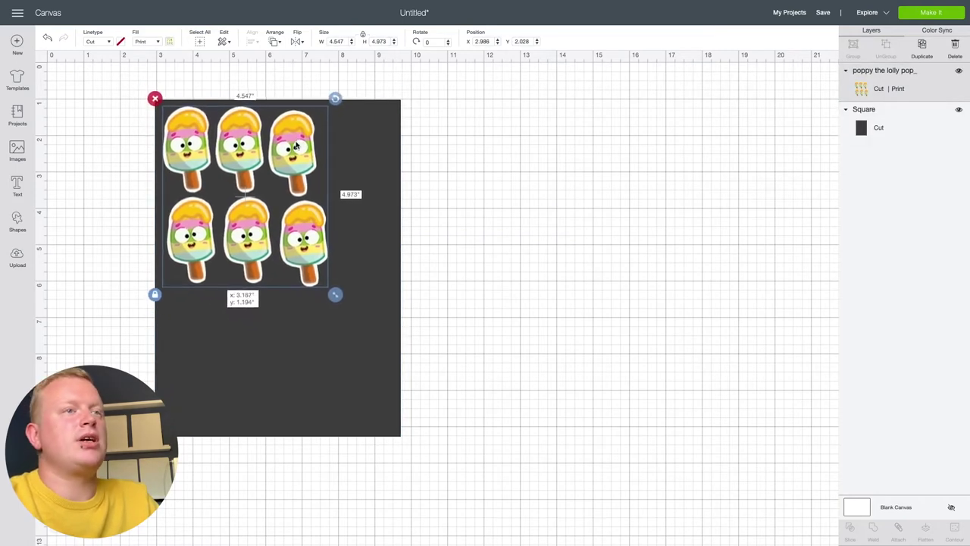
# Shrink the lolly image to about 3.02 by 3.31 inches and position it at about X 3.32, Y 1.5 on the guide.
pyautogui.moveTo(335, 294); pyautogui.dragTo(278, 232)
pyautogui.moveTo(256, 201); pyautogui.dragTo(258, 214)
pyautogui.moveTo(259, 212); pyautogui.dragTo(261, 211)
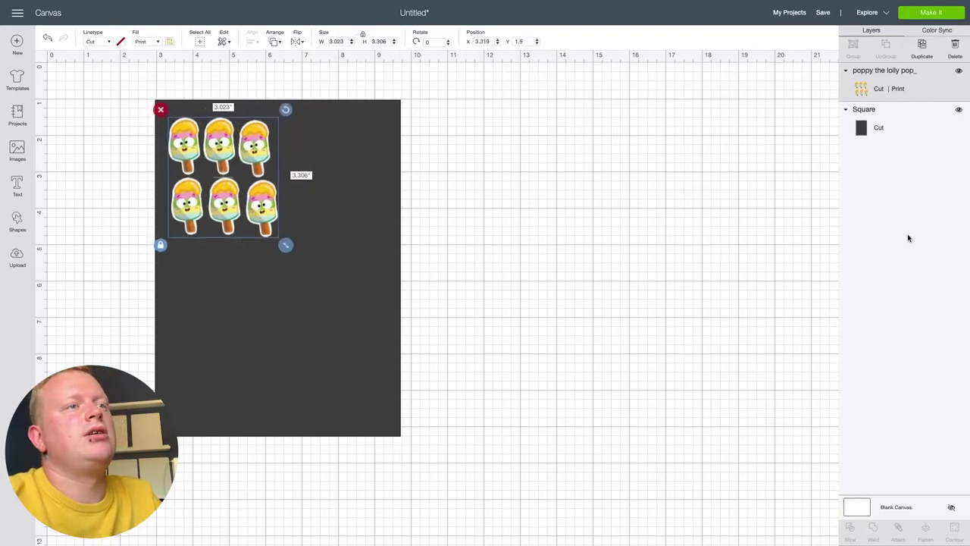
# Duplicate the lolly image, place the copy beside the original across the guide's upper half, and adjust the spacing between both.
pyautogui.hotkey('ctrl', 'd')
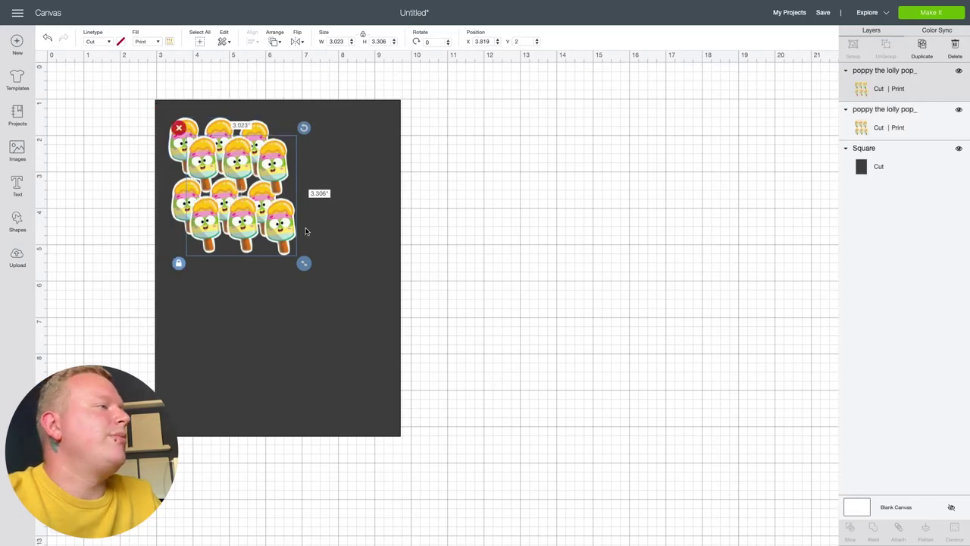
pyautogui.moveTo(285, 224); pyautogui.dragTo(377, 209)
pyautogui.moveTo(261, 204); pyautogui.dragTo(256, 203)
pyautogui.moveTo(334, 212); pyautogui.dragTo(333, 206)
# Duplicate the lolly image two more times and place the copies side by side below the first pair within the guide.
pyautogui.moveTo(252, 204); pyautogui.dragTo(265, 323)
pyautogui.hotkey('ctrl', 'd')
pyautogui.hotkey('ctrl', 'd')
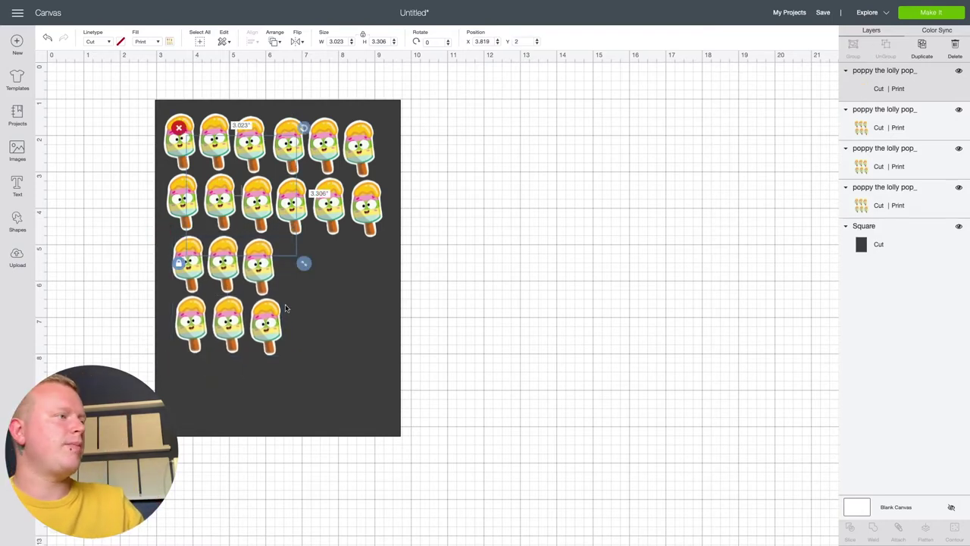
pyautogui.moveTo(278, 215); pyautogui.dragTo(379, 323)
pyautogui.moveTo(263, 271); pyautogui.dragTo(297, 266)
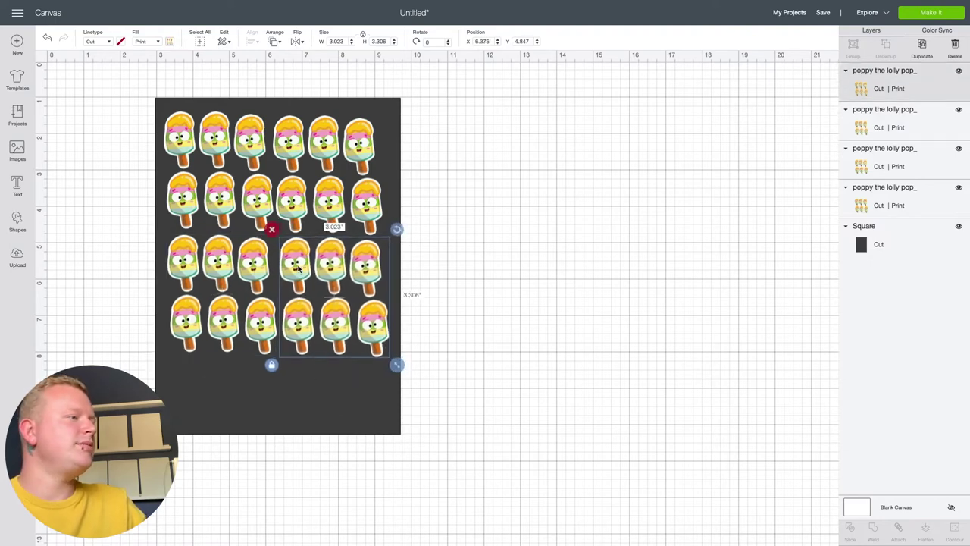
# Nudge the lower-right lolly image to about X 6.33, Y 4.85, and shift the upper-right one slightly to even the spacing.
pyautogui.click(477, 307)
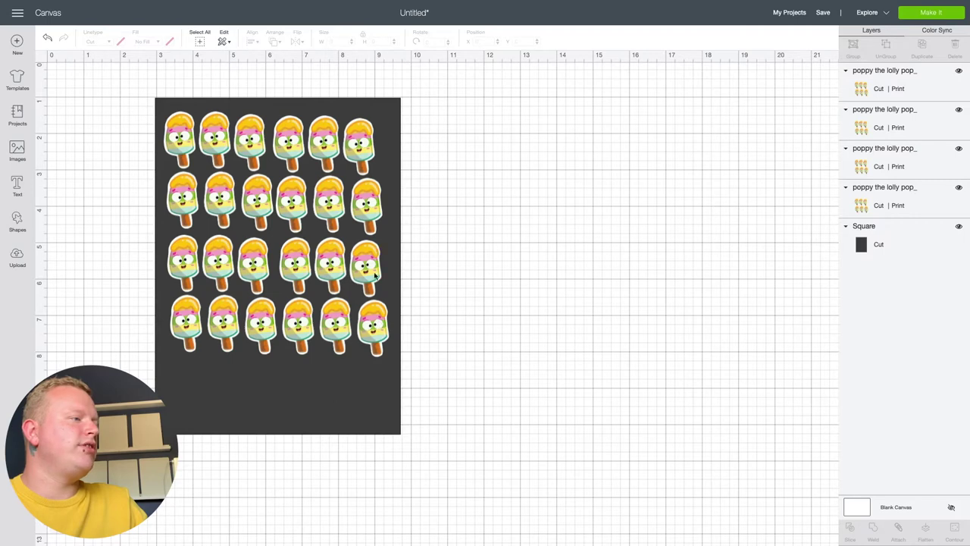
pyautogui.click(255, 264)
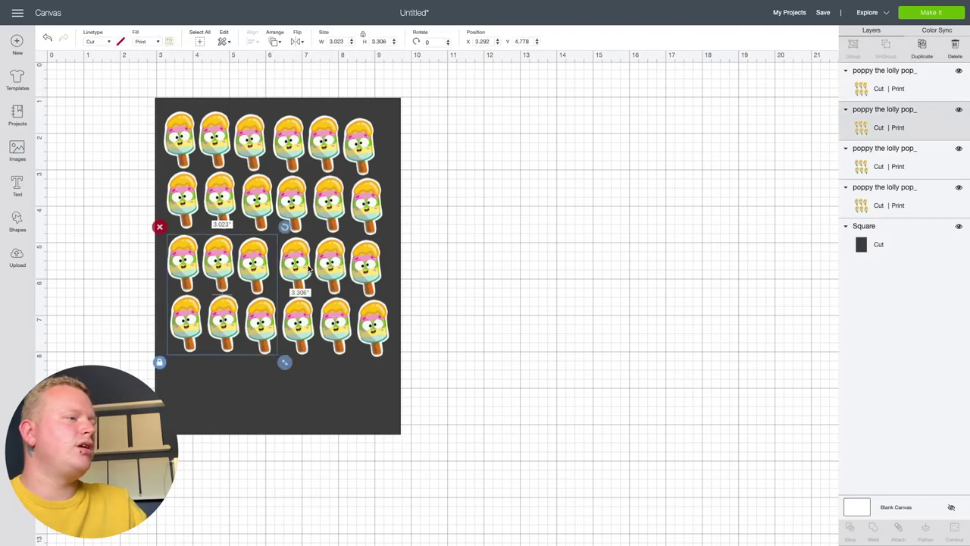
pyautogui.moveTo(309, 269); pyautogui.dragTo(307, 269)
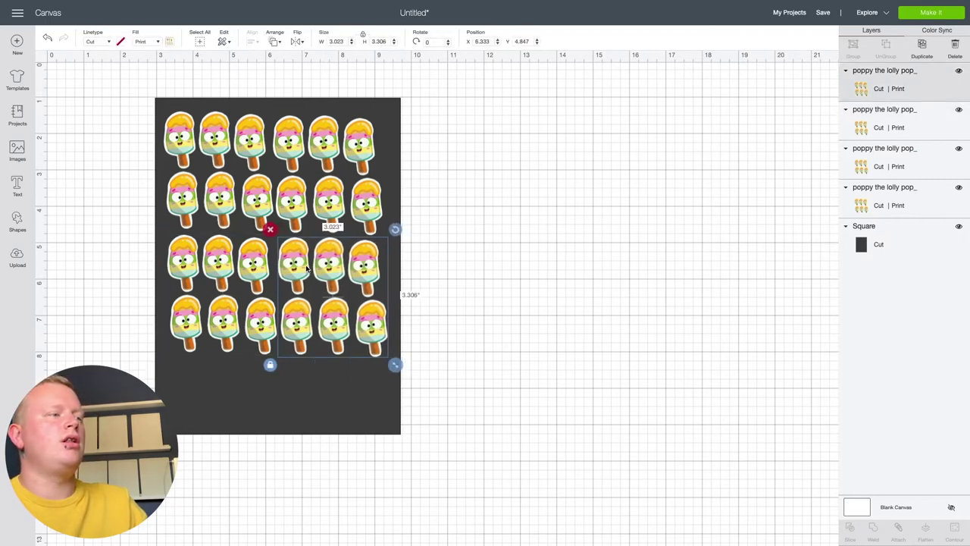
pyautogui.click(433, 351)
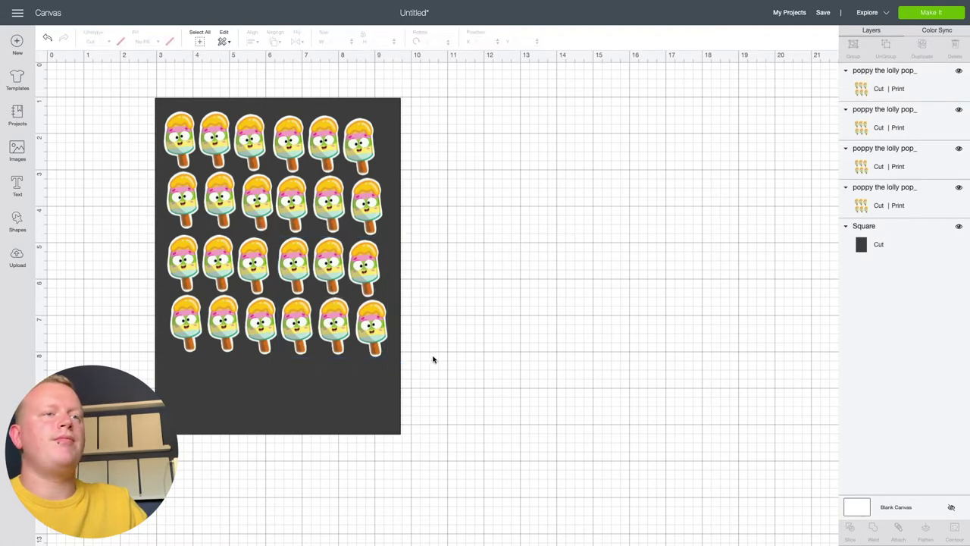
pyautogui.click(373, 213)
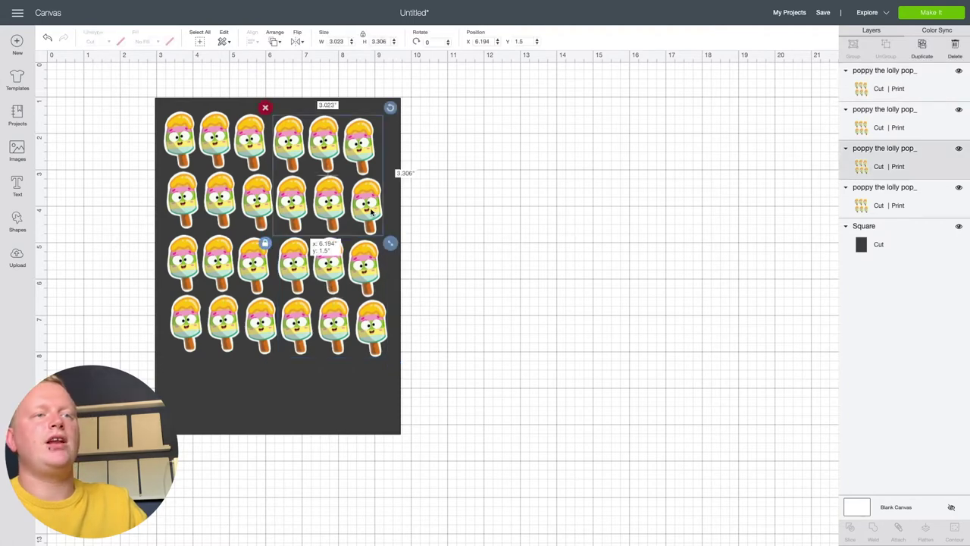
# Delete the guide rectangle behind the four lolly images.
pyautogui.click(483, 268)
pyautogui.click(364, 401)
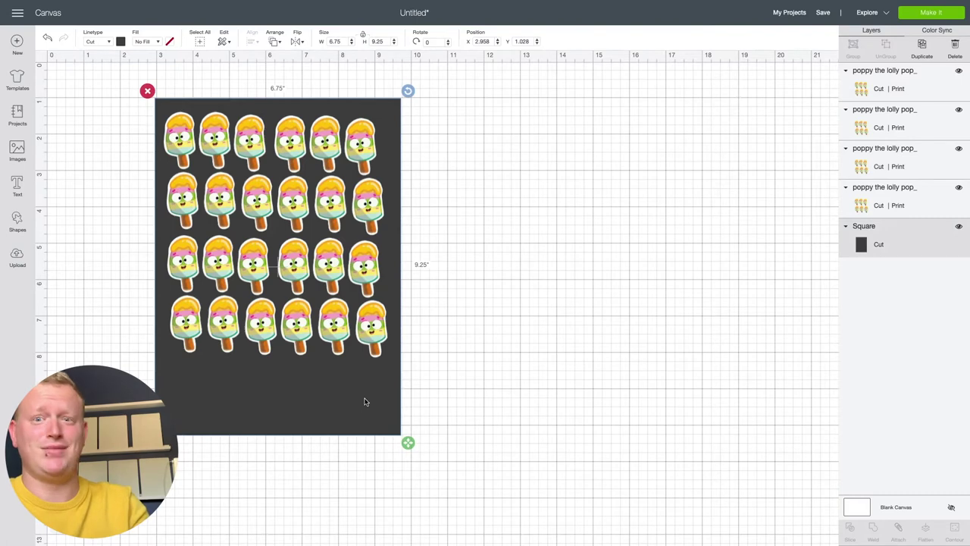
pyautogui.press('Delete')
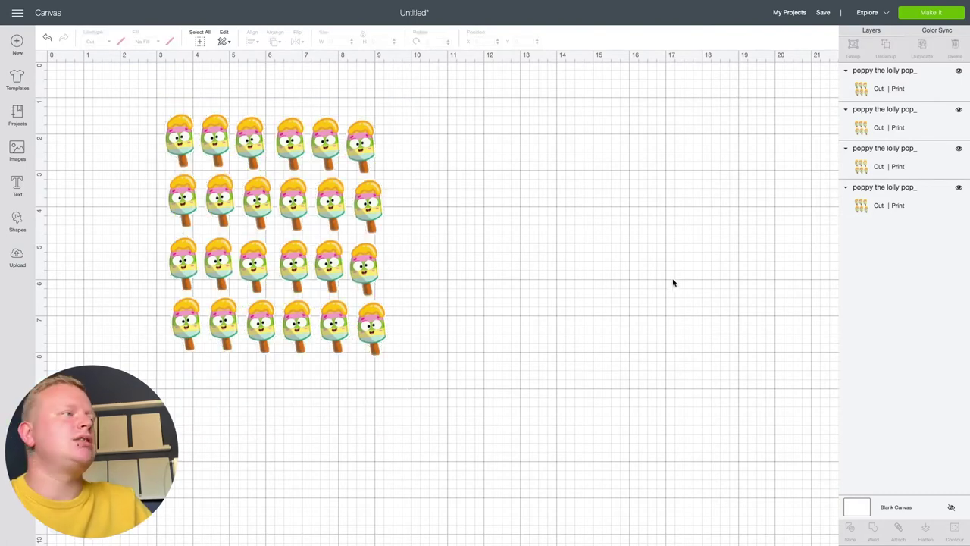
# Make the project, check the sticker layout on the mat preview, and continue to the print and cut stage.
pyautogui.click(943, 16)
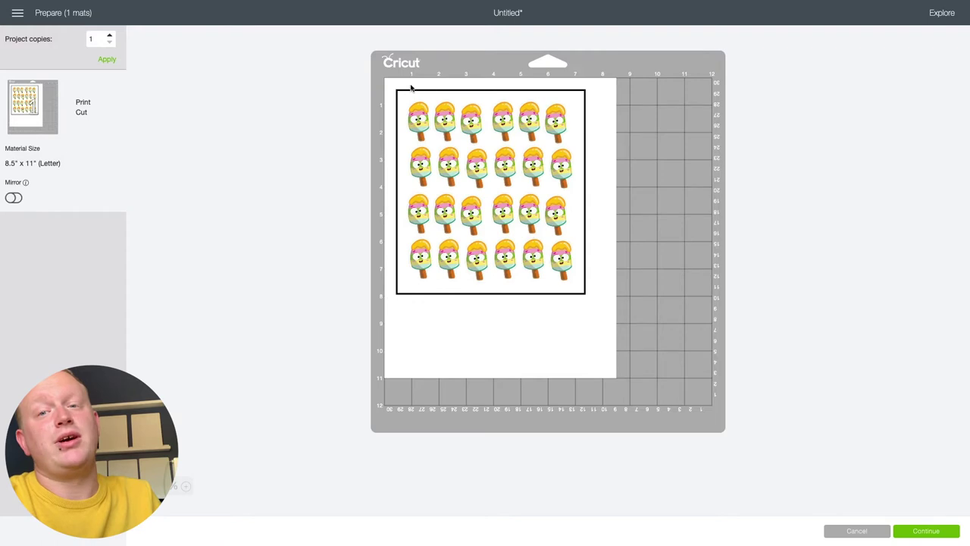
pyautogui.scroll(-1, 418, 228)
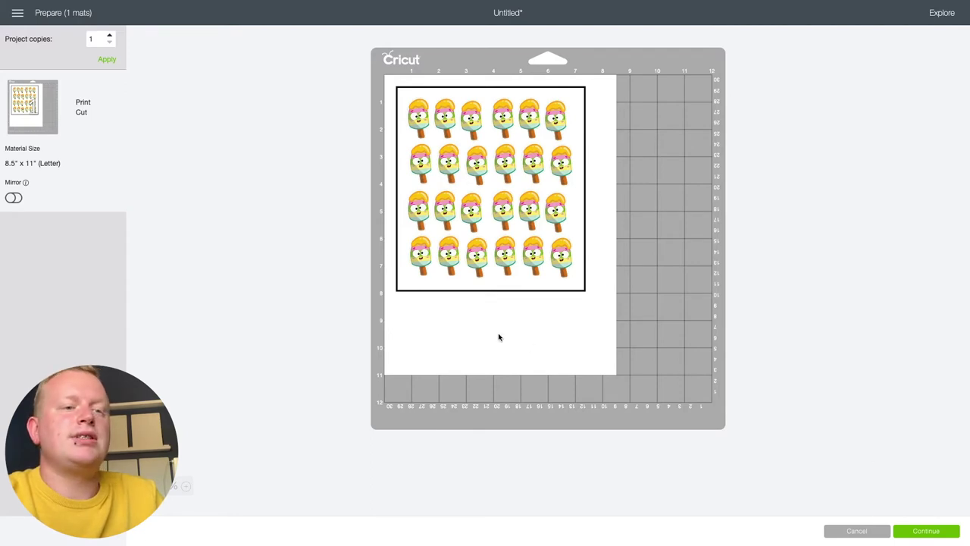
pyautogui.click(938, 533)
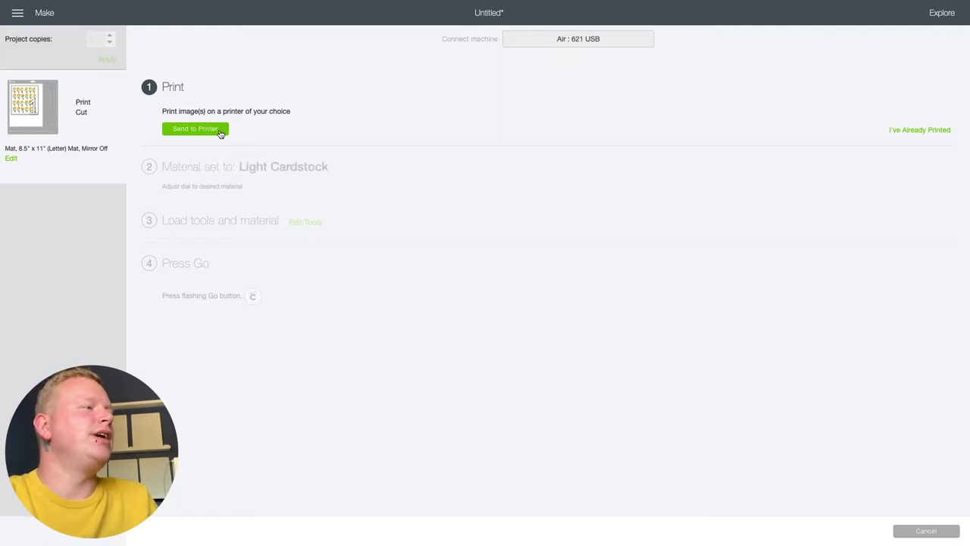
# Open the print setup for the sticker sheet, turn off Add Bleed, and turn on Use System Dialog.
pyautogui.click(219, 131)
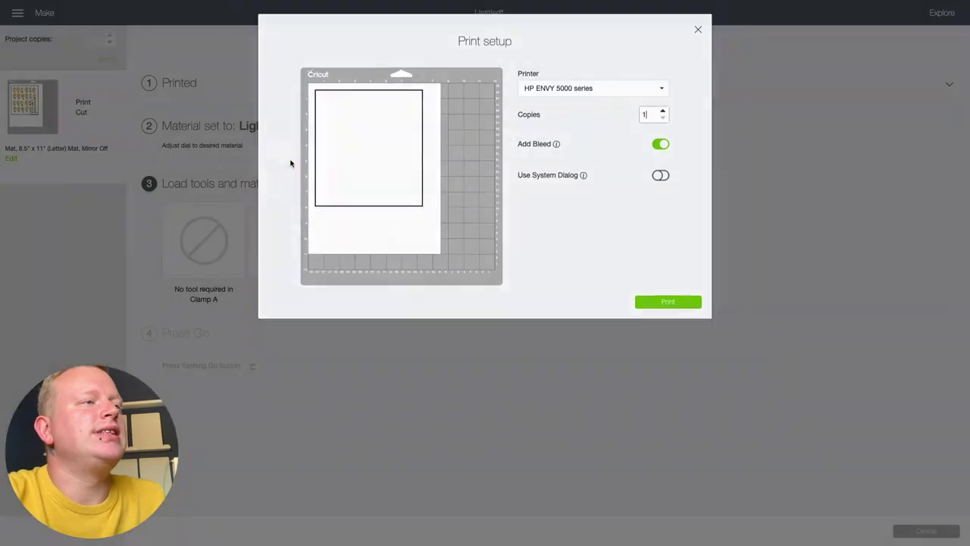
pyautogui.click(650, 116)
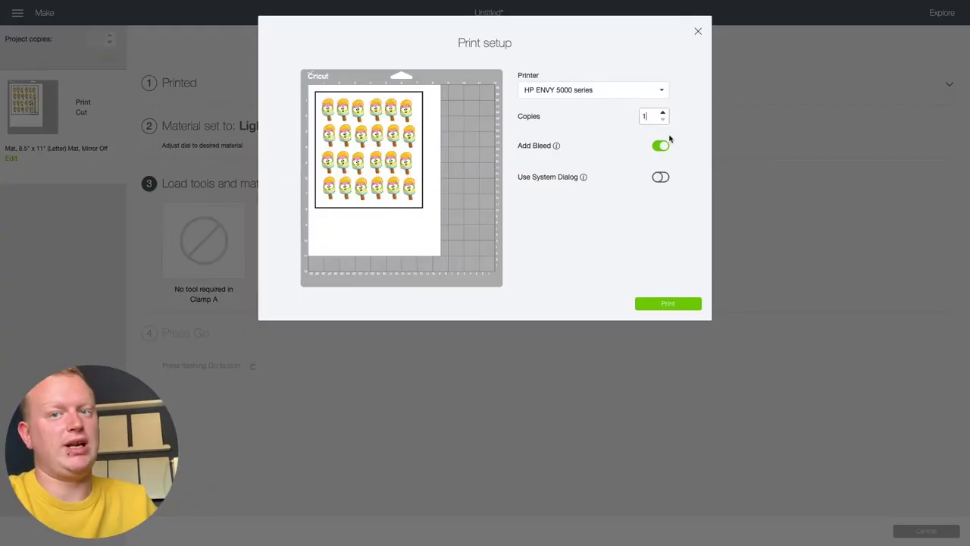
pyautogui.click(664, 147)
pyautogui.click(661, 179)
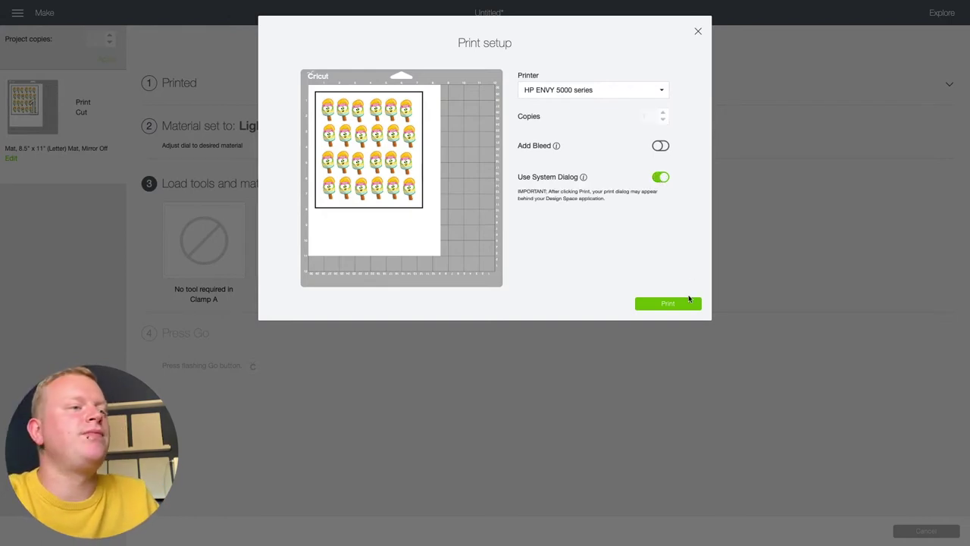
# Proceed to the system print dialog and choose the Photo paper preset for the sticker sheet.
pyautogui.click(667, 304)
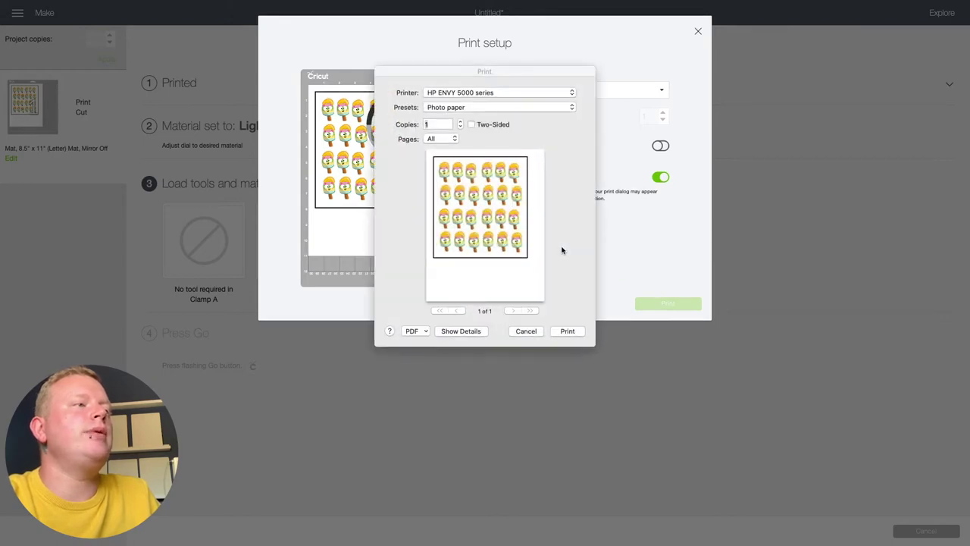
pyautogui.click(548, 111)
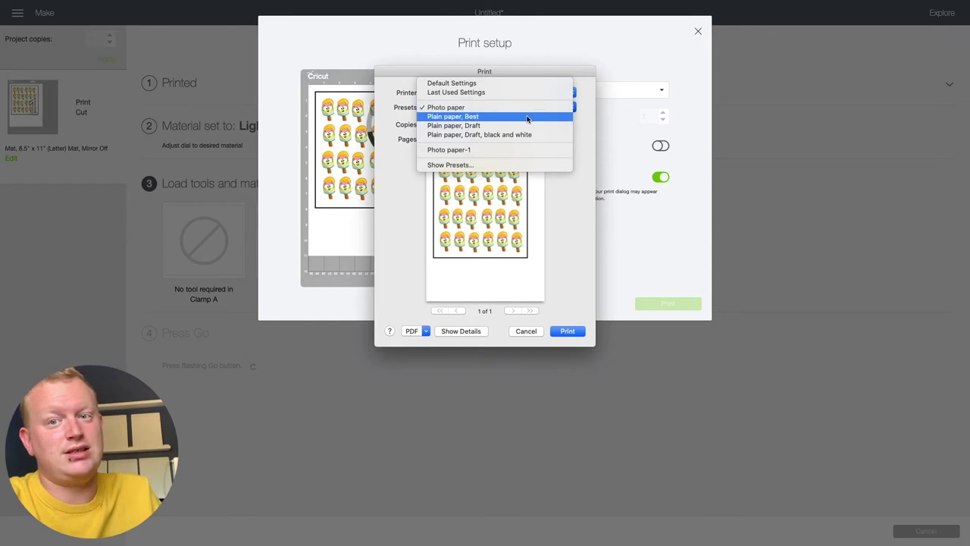
pyautogui.click(531, 110)
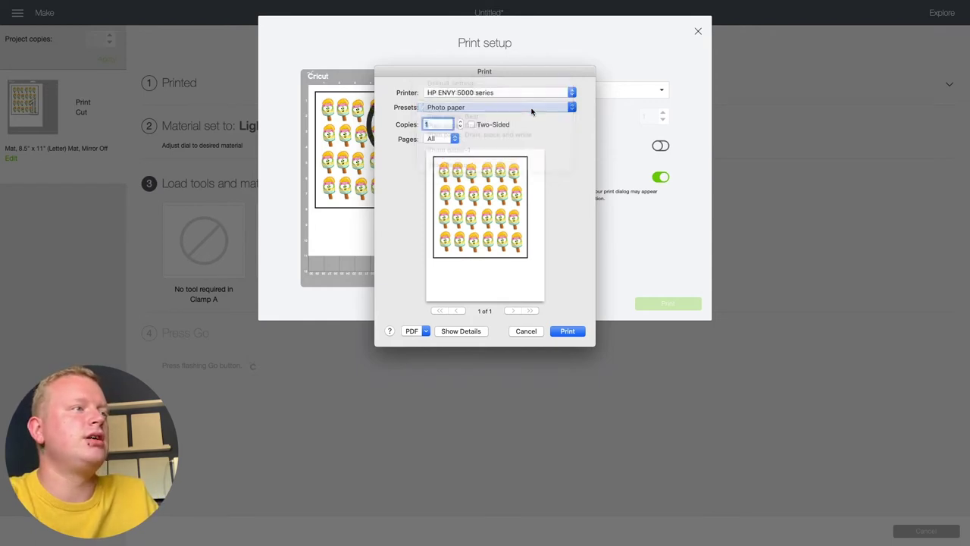